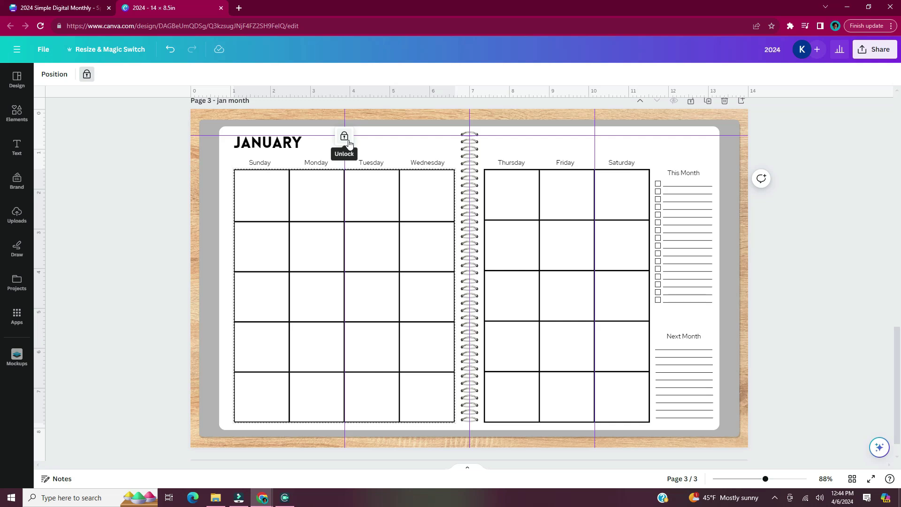
Unlock the calendar grid spanning Sunday to Wednesday on the jan month page, and duplicate that page from the page overview
click(348, 143)
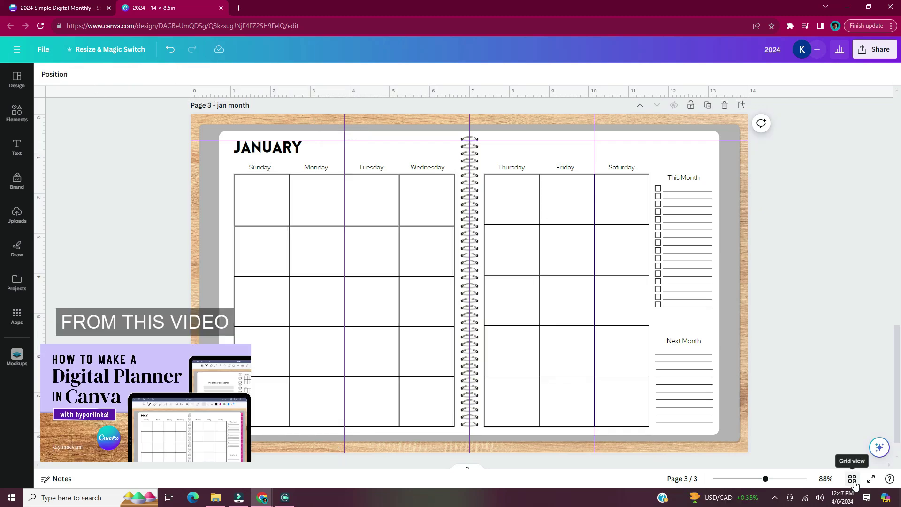
click(852, 478)
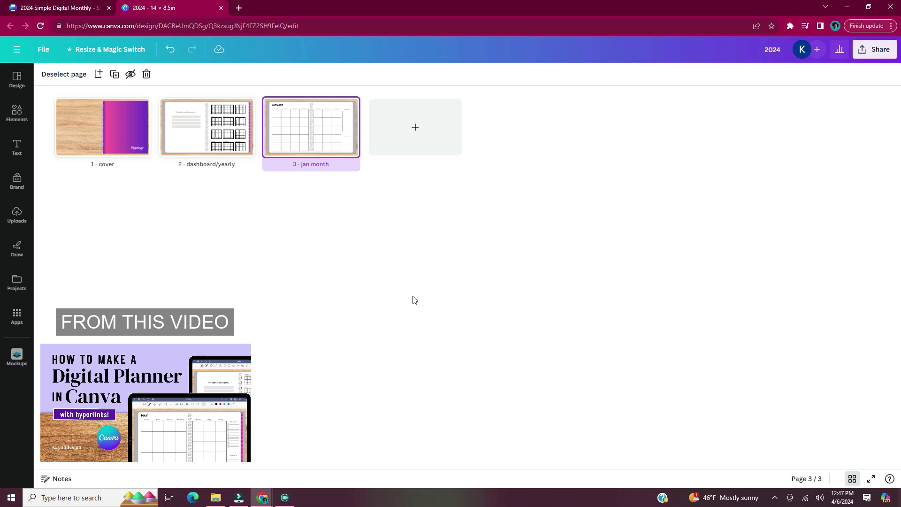
mouse_move(353, 108)
click(350, 106)
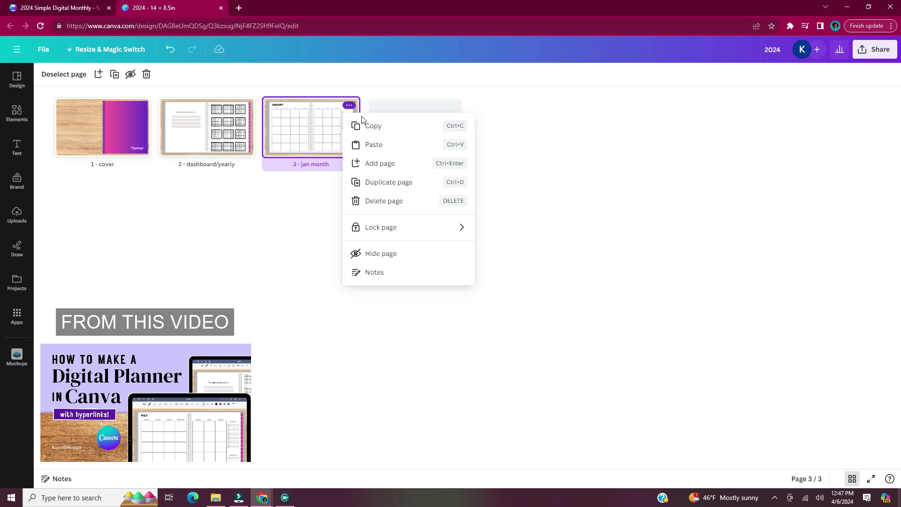
click(420, 188)
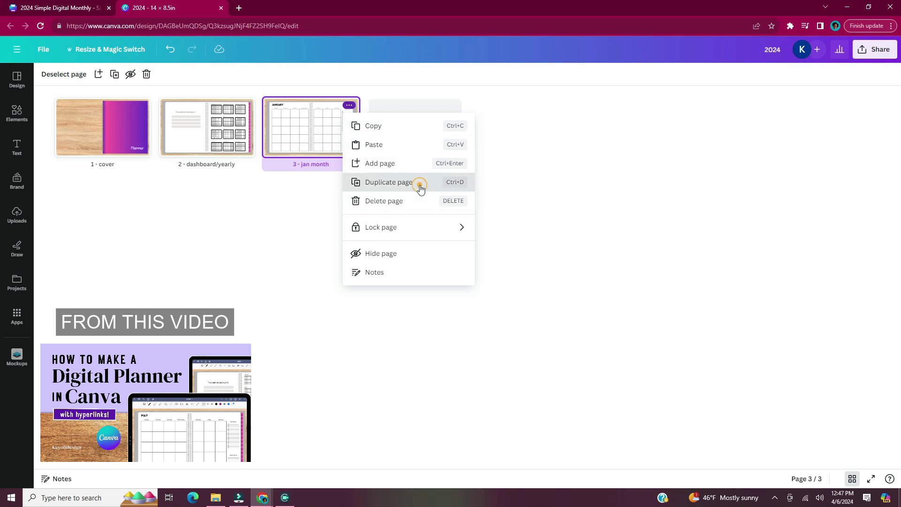
Select the jan month pages together and duplicate them repeatedly until there are twelve monthly pages, pages 3 to 14
shift+click(338, 136)
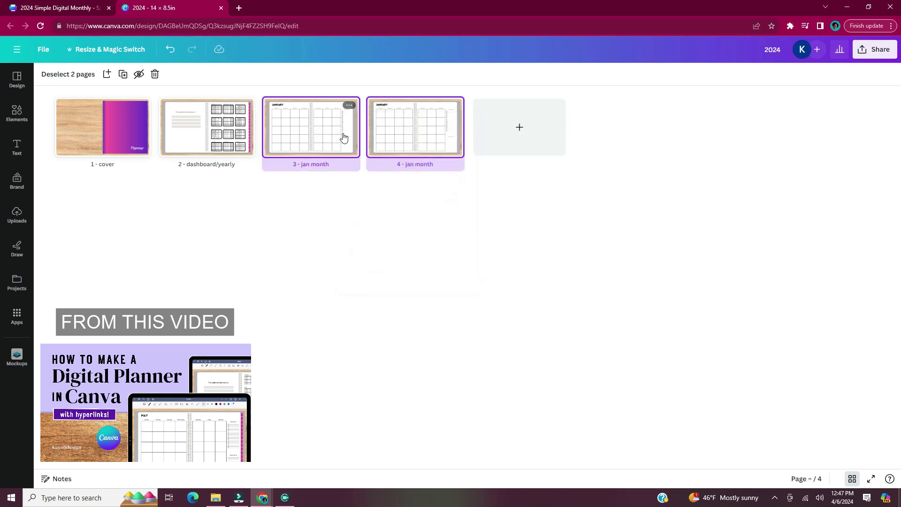
right_click(340, 136)
click(425, 204)
shift+click(342, 137)
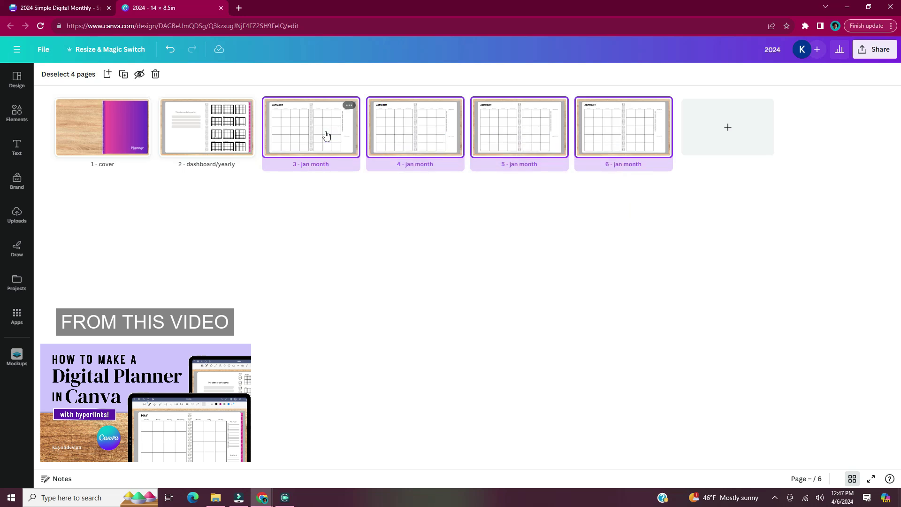
right_click(327, 135)
click(413, 201)
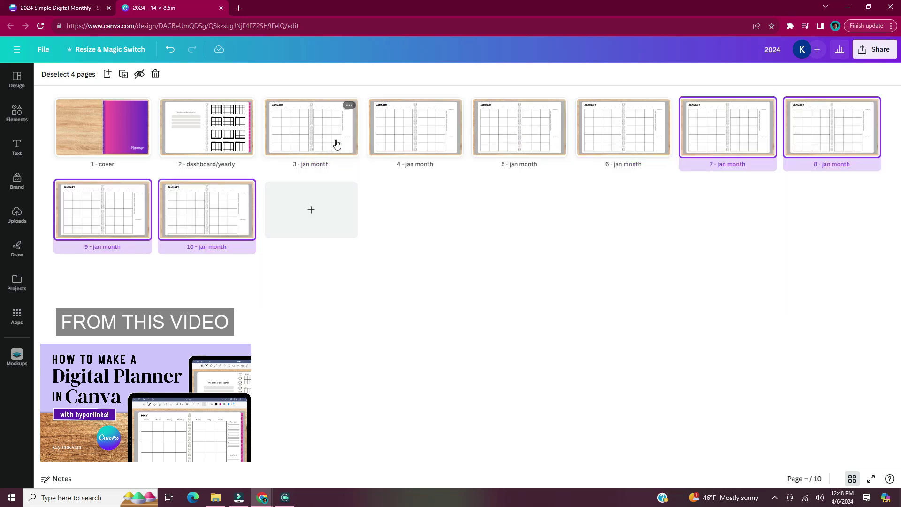
right_click(219, 234)
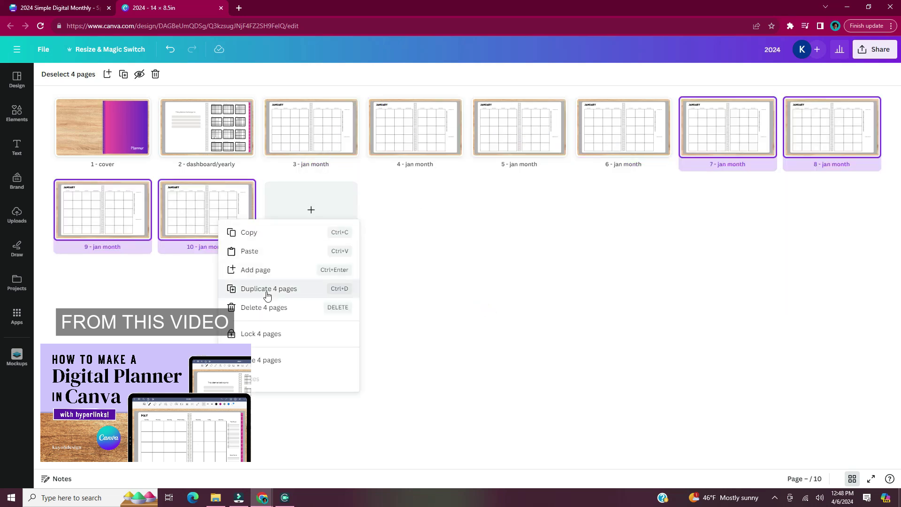
click(263, 292)
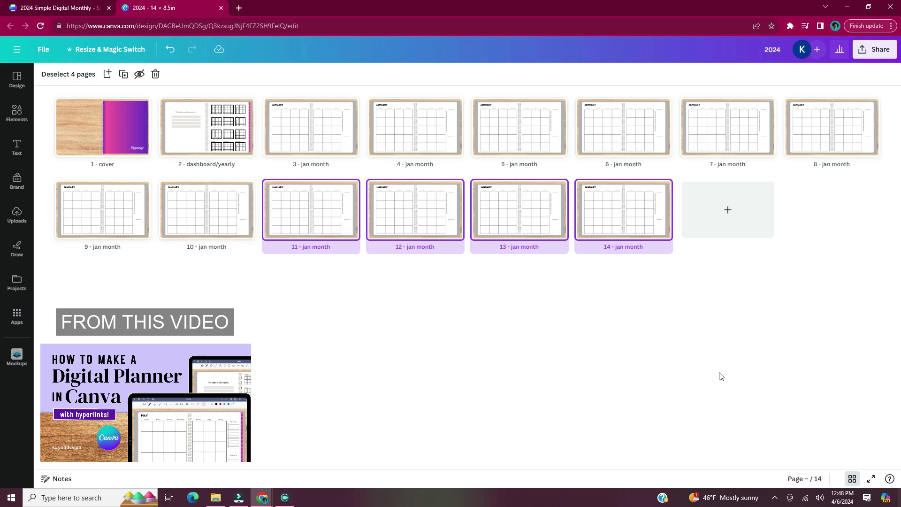
Duplicate the last monthly page twice, naming the copies "notes" and "weekly"
click(523, 286)
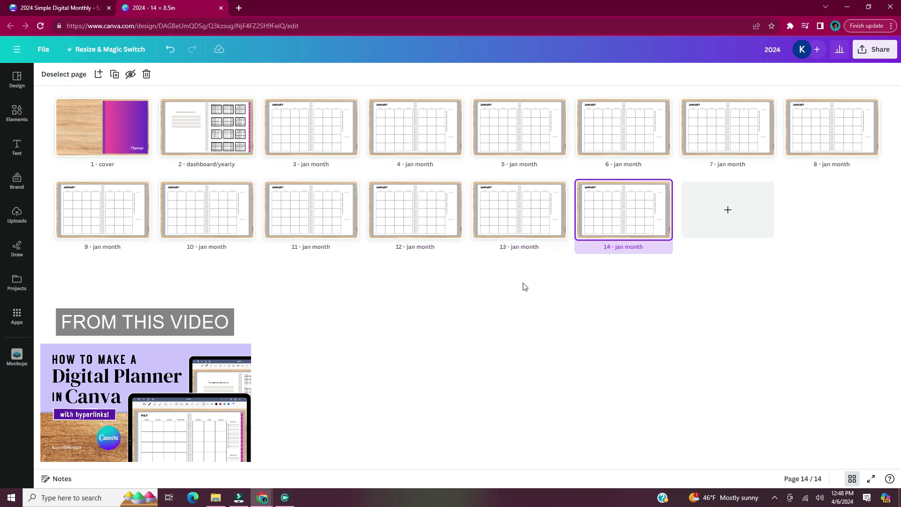
key(ctrl+d)
click(726, 247)
text(notes)
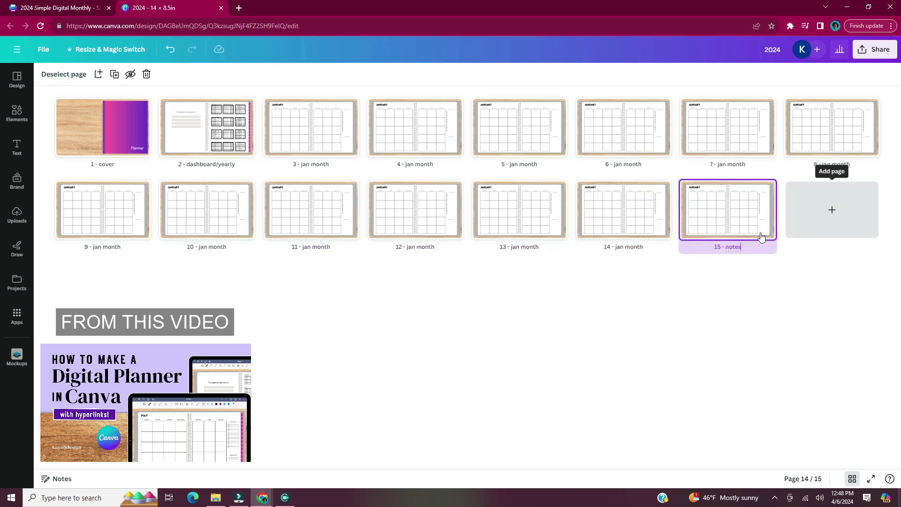
key(ctrl+d)
click(829, 247)
text(weekly)
Rename pages 14 down to 9 as dec month, nov month, oct month, sept month, aug month and jul month
double_click(617, 247)
text(dec)
double_click(513, 247)
text(nov)
double_click(411, 247)
text(oct)
double_click(306, 248)
text(sept)
double_click(203, 247)
text(aug)
double_click(99, 247)
text(jul)
Rename pages 8 down to 4 as jun month, may month, apr month, mar month and feb month
double_click(827, 164)
text(jun)
double_click(724, 165)
text(may)
double_click(620, 165)
text(apr)
double_click(514, 165)
text(mar)
double_click(410, 165)
text(feb)
click(456, 157)
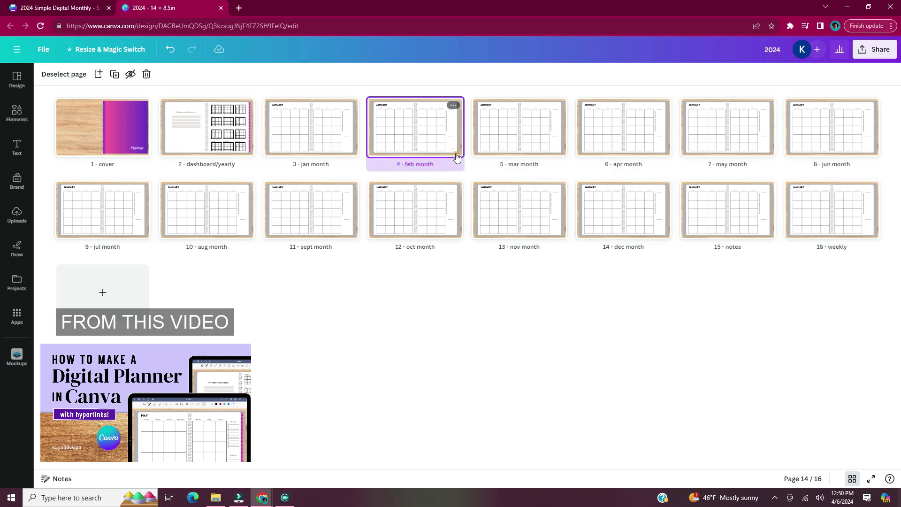
On the dashboard/yearly page, link the pink tab shape behind the book icon to page "1 - cover"
double_click(456, 154)
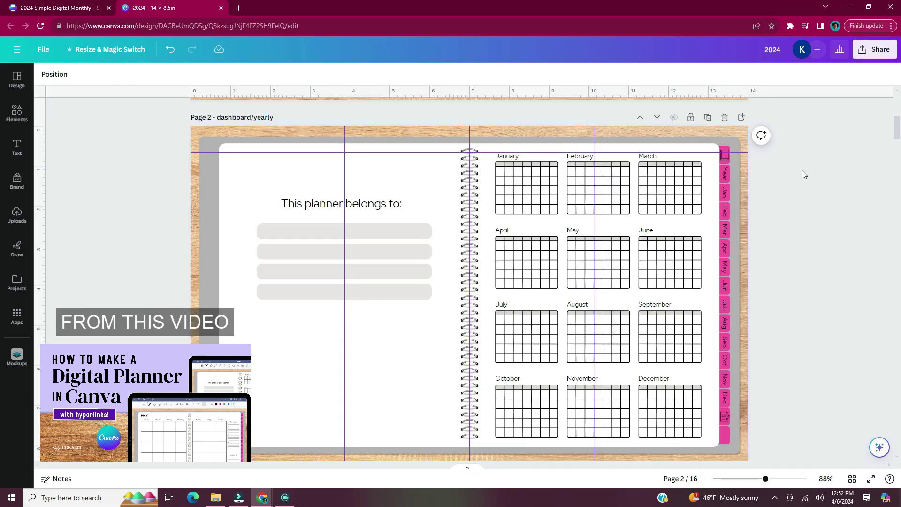
scroll(797, 170, up, 6)
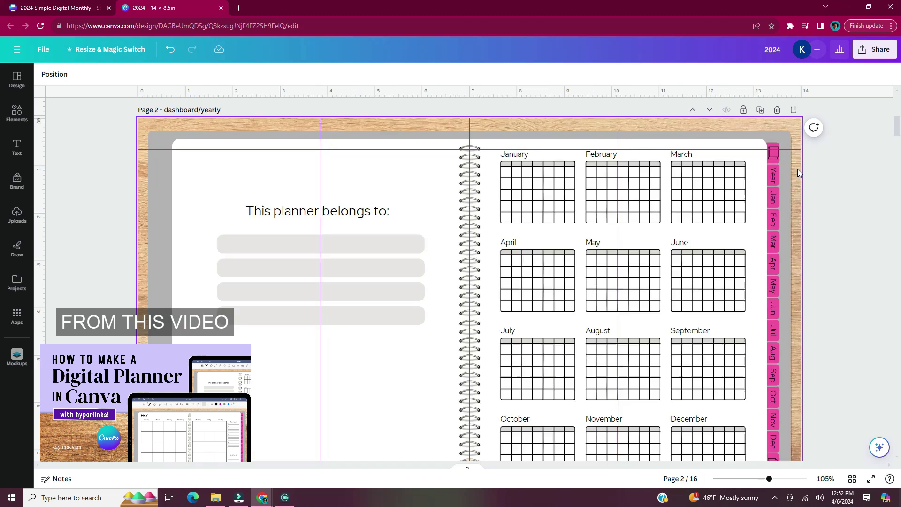
scroll(799, 174, up, 1)
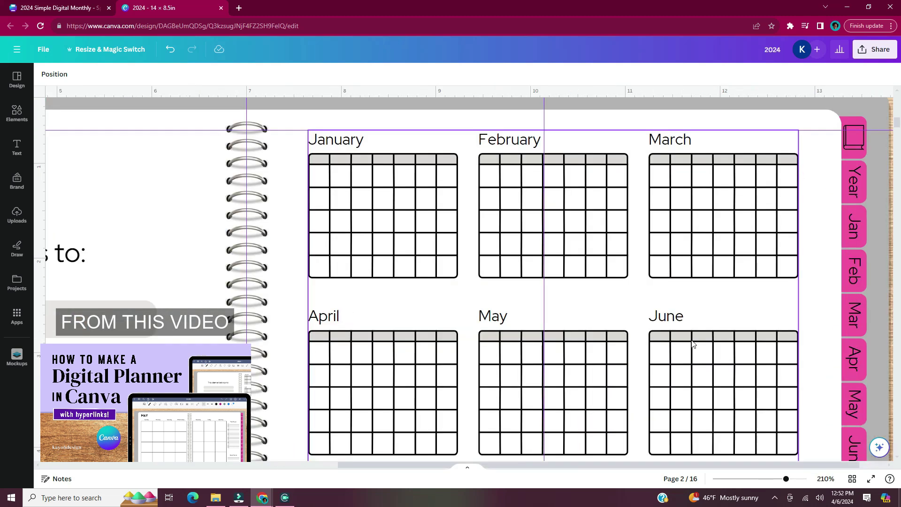
scroll(636, 470, right, 2)
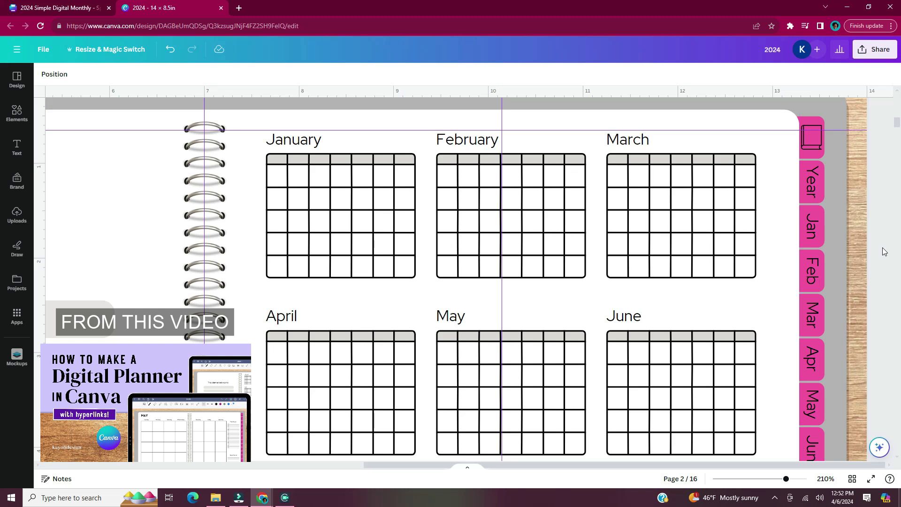
scroll(878, 240, up, 2)
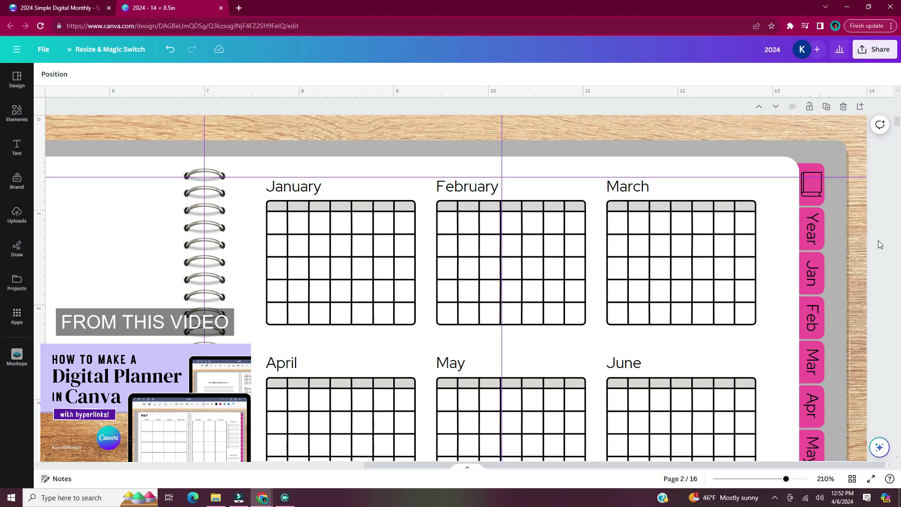
click(818, 167)
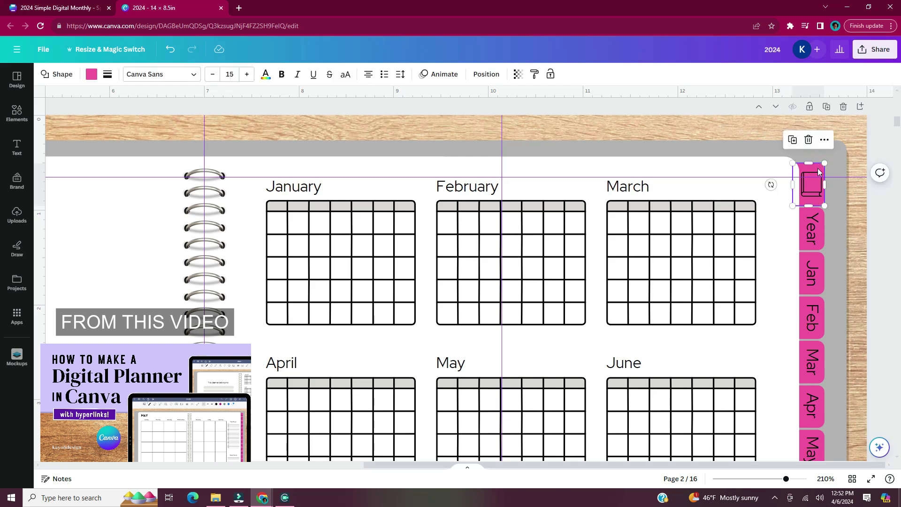
right_click(818, 171)
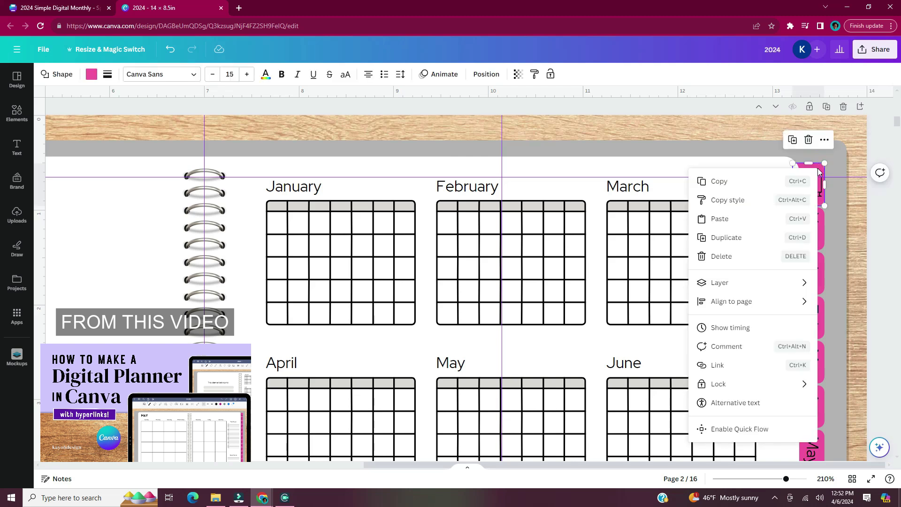
click(748, 370)
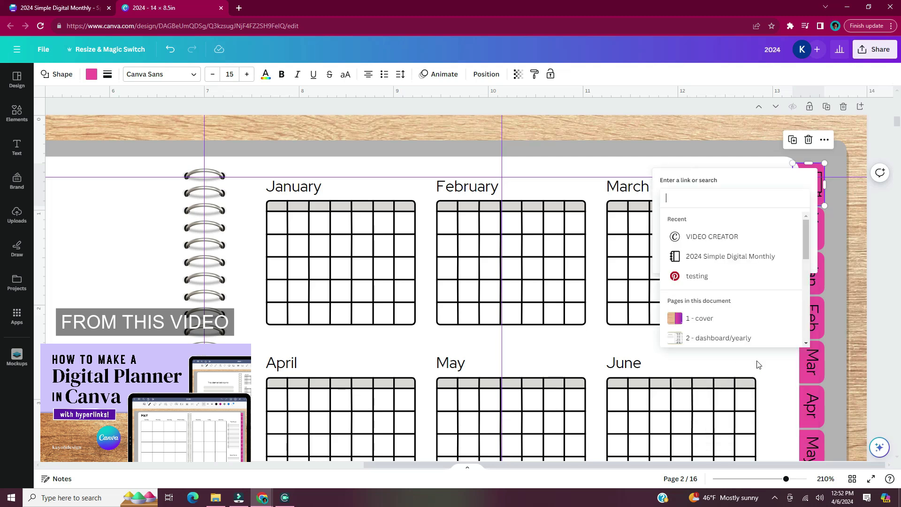
text(cover)
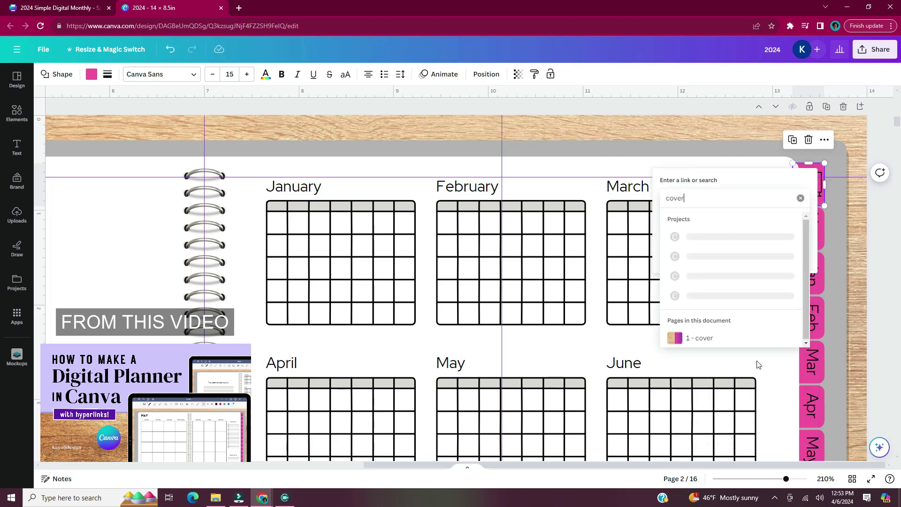
click(729, 344)
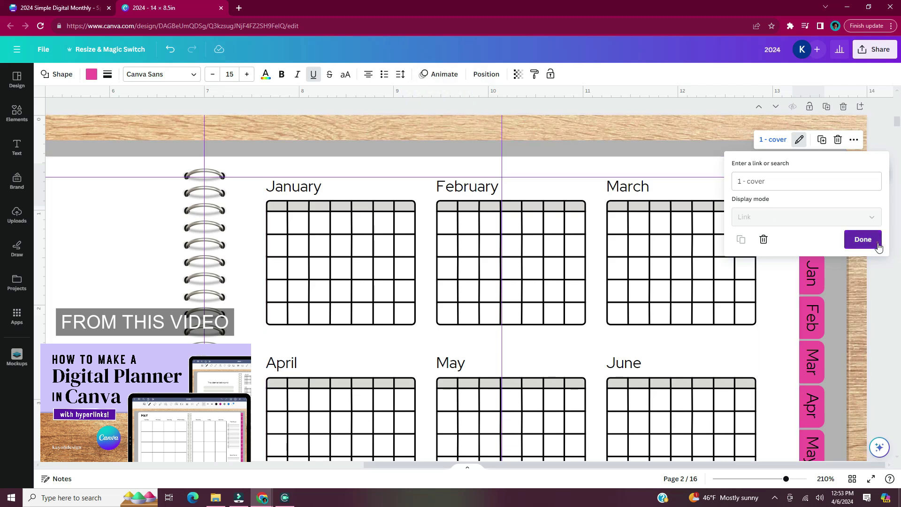
click(863, 239)
Link the book icon on the first side tab to page "1 - cover"
click(807, 187)
right_click(807, 187)
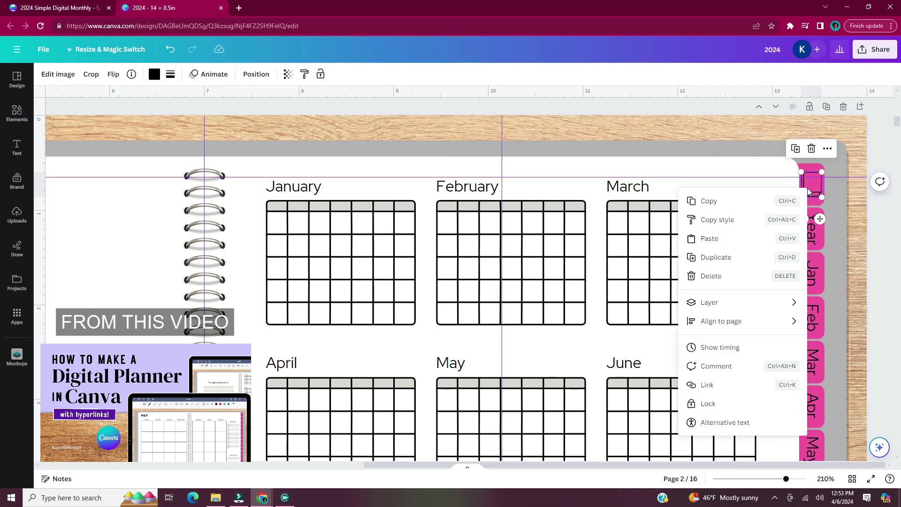
click(707, 385)
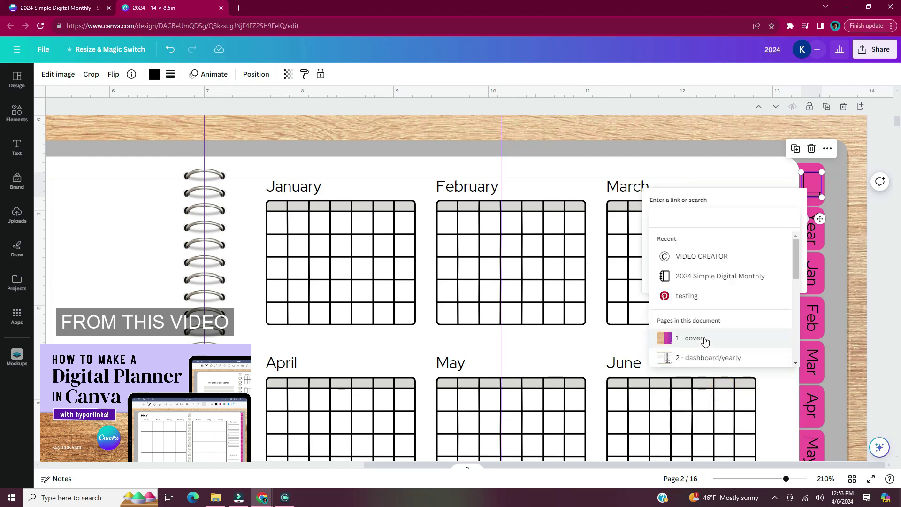
click(705, 341)
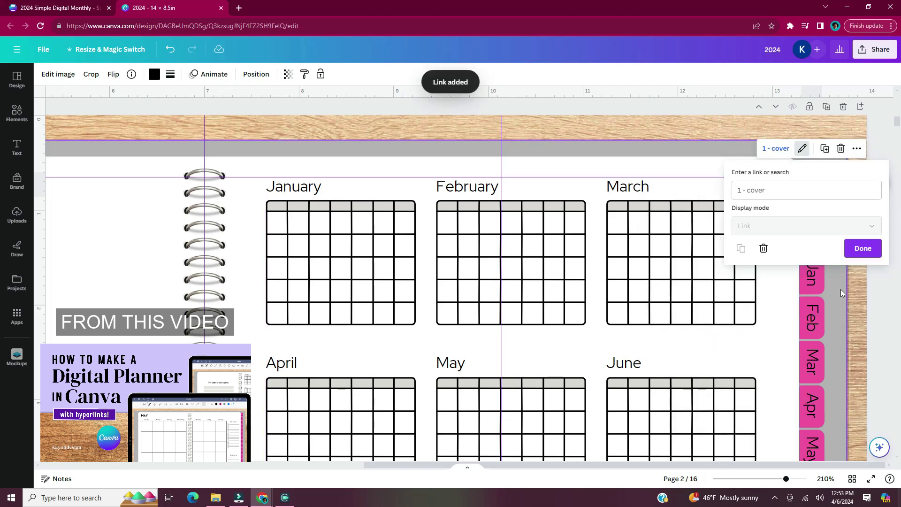
click(880, 252)
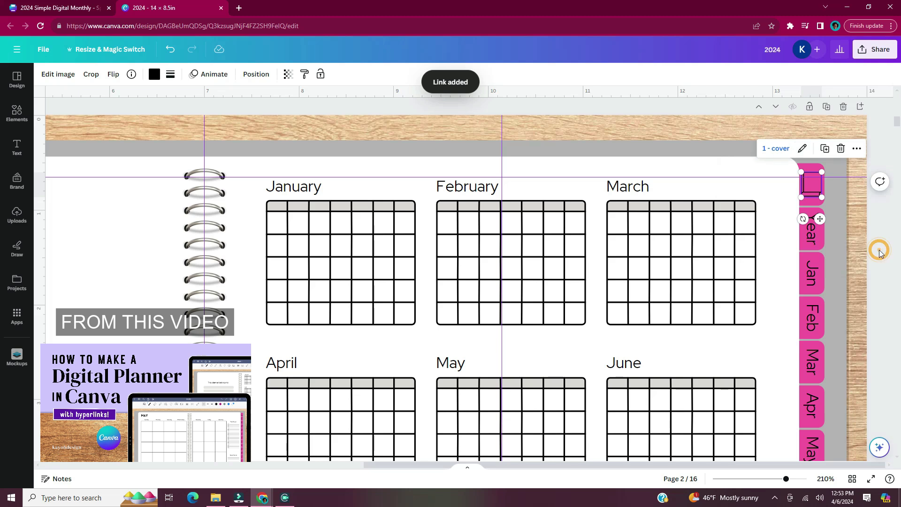
click(880, 250)
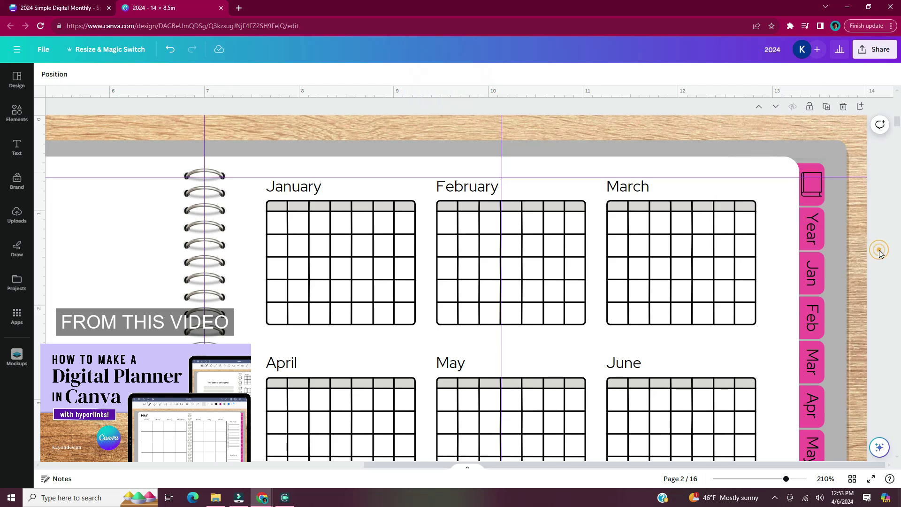
Link the pink shape of the Year tab to page "2 - dashboard/yearly"
click(817, 236)
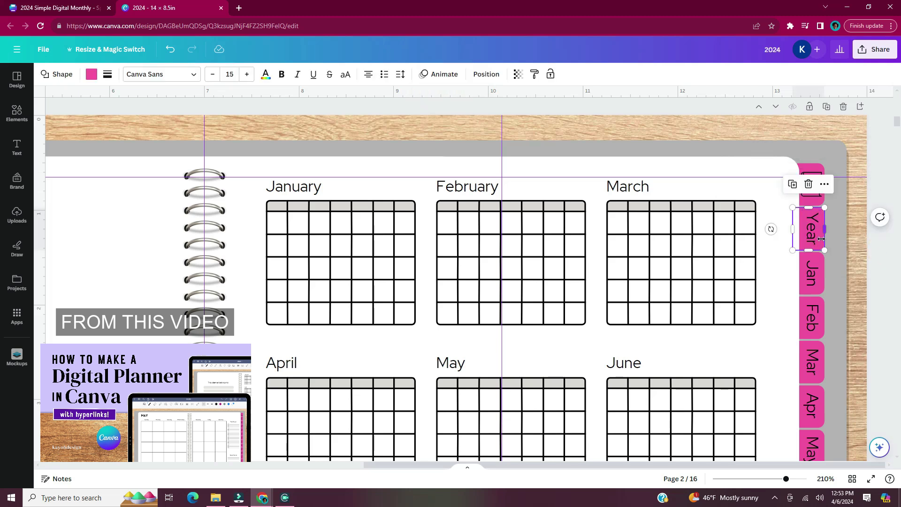
right_click(822, 238)
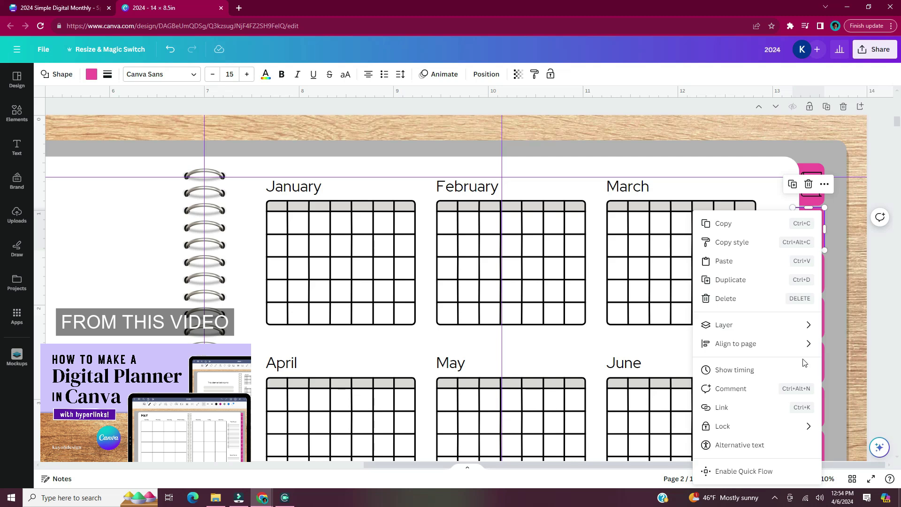
click(775, 416)
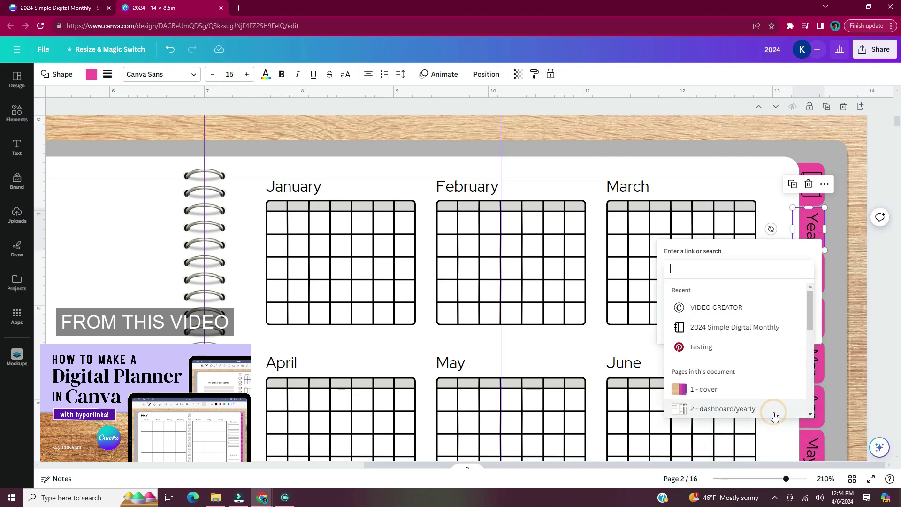
scroll(773, 389, down, 2)
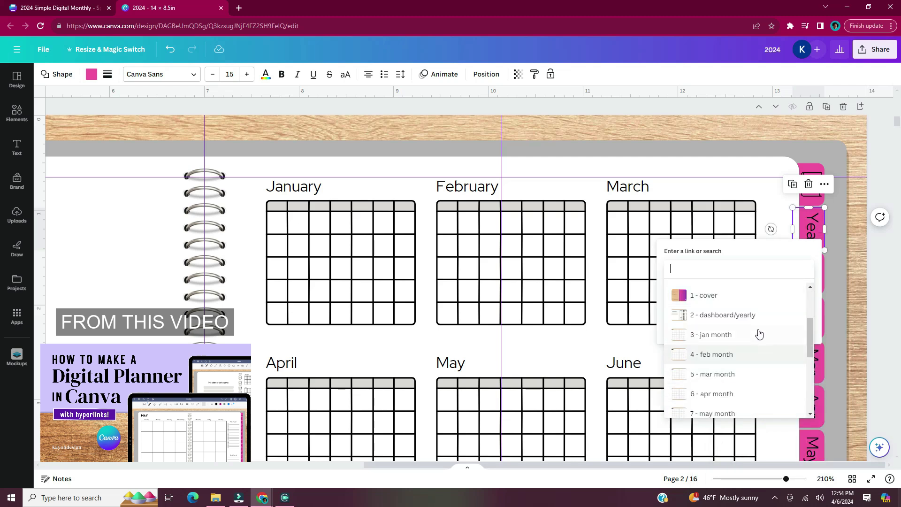
click(770, 319)
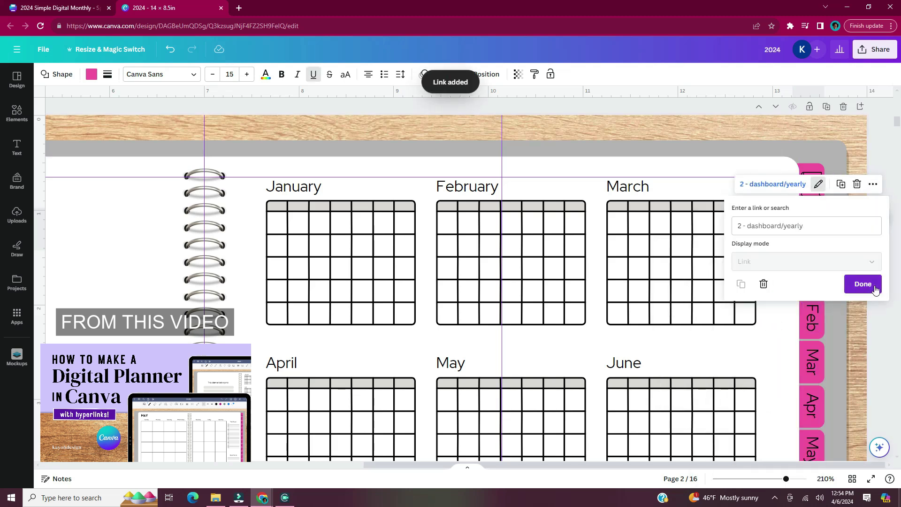
click(862, 284)
Link the "Year" text on its tab to page "2 - dashboard/yearly" as well
click(813, 234)
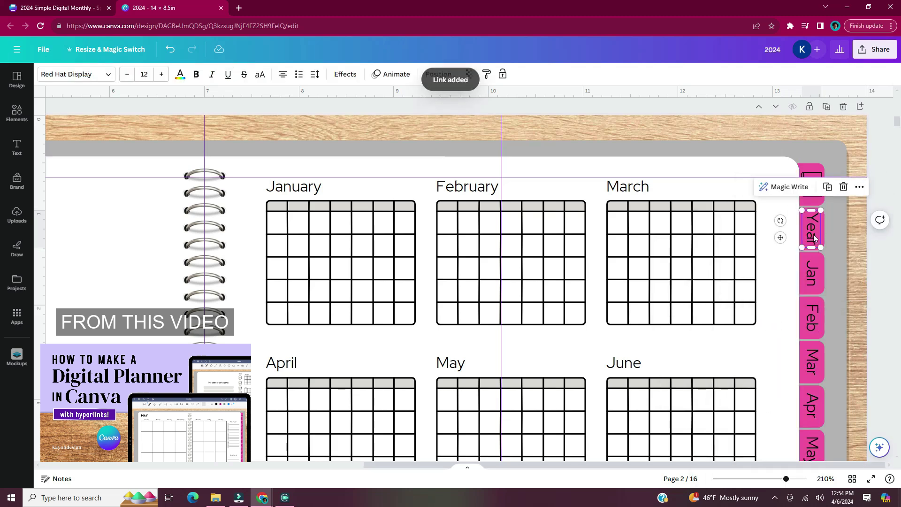
key(ctrl+k)
click(742, 402)
click(862, 286)
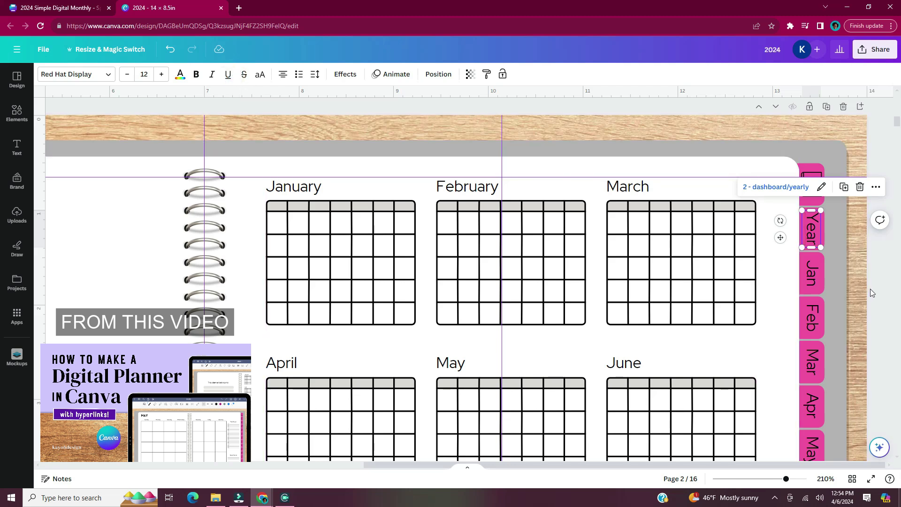
Link the pink shape of the Jan tab to page "3 - jan month"
scroll(871, 289, down, 1)
scroll(871, 289, down, 1)
mouse_move(822, 167)
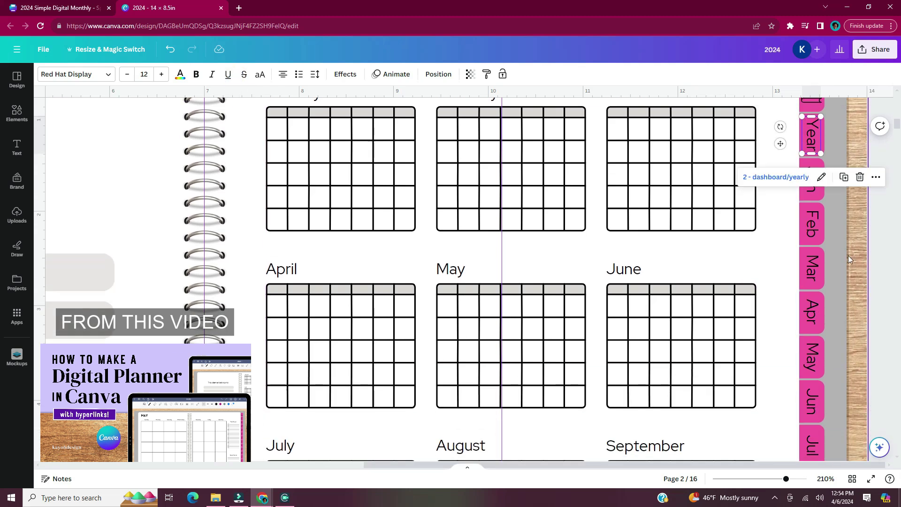
click(819, 171)
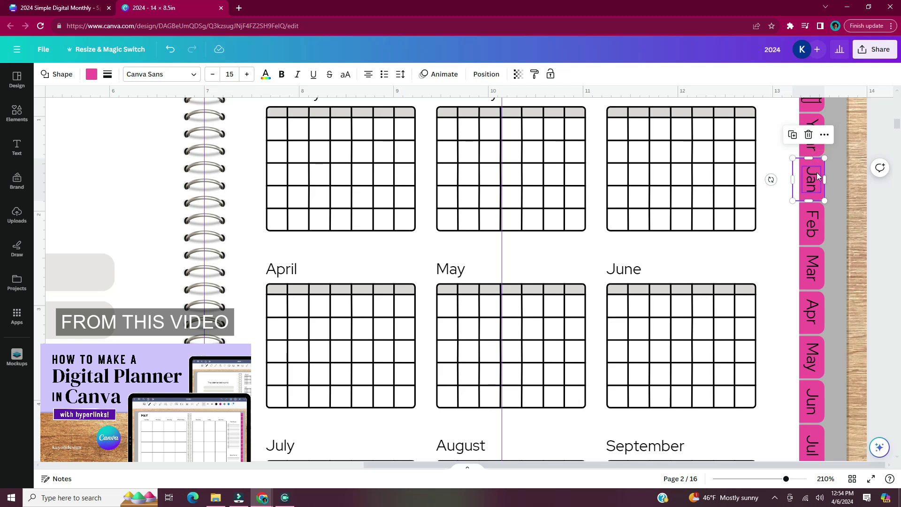
right_click(821, 164)
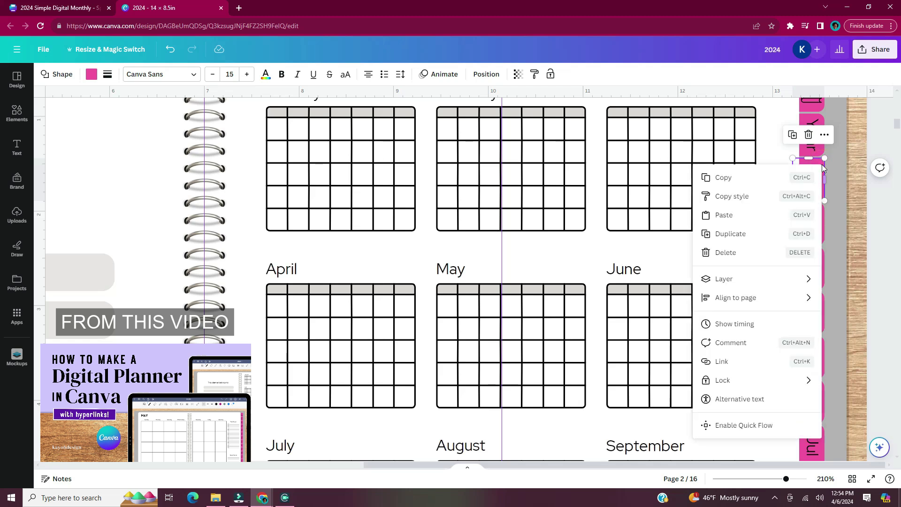
click(775, 362)
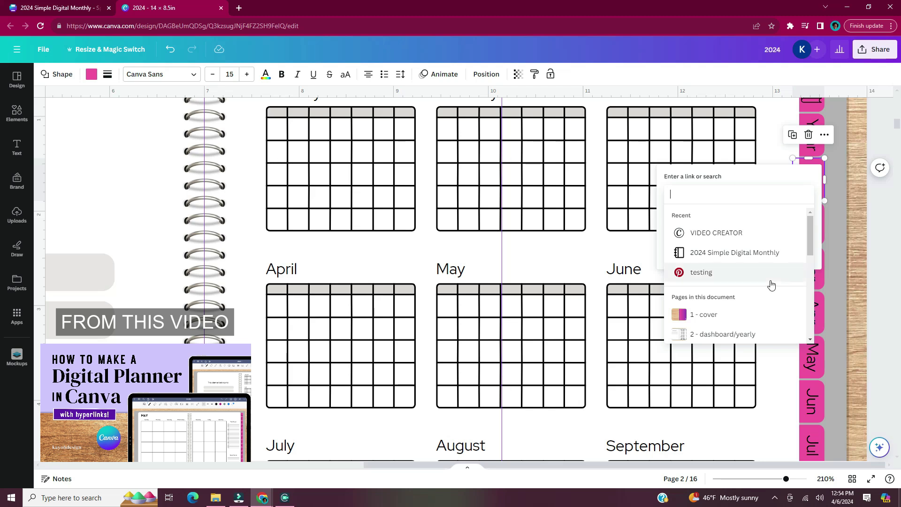
scroll(770, 283, down, 2)
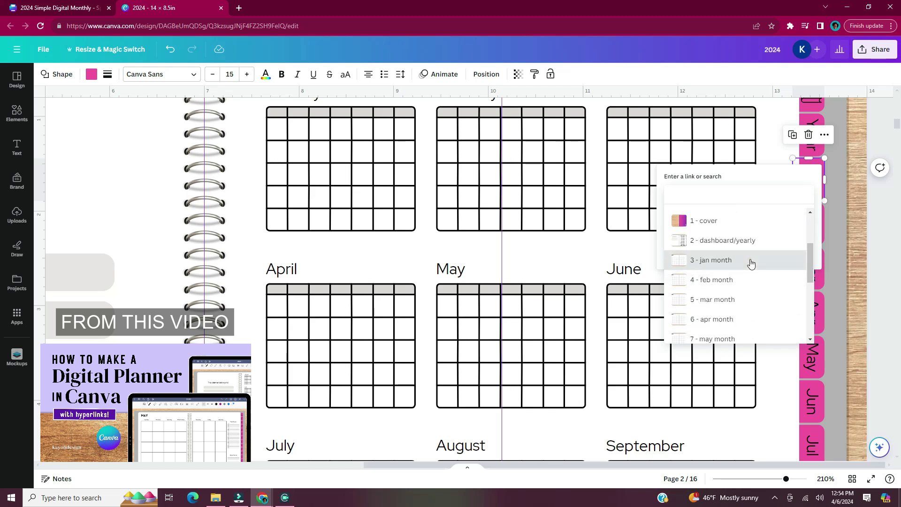
click(733, 260)
click(862, 235)
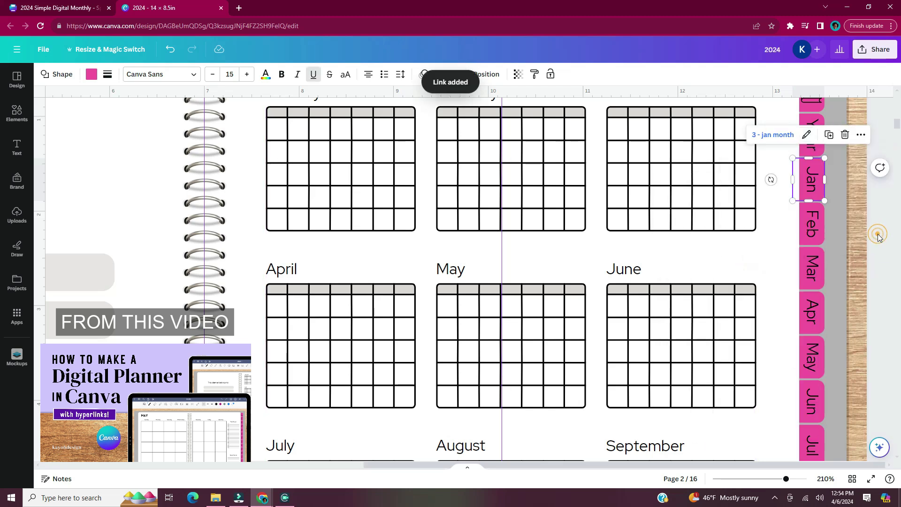
Link the "Jan" text on its tab to page "3 - jan month" and remove the text's underline
click(813, 185)
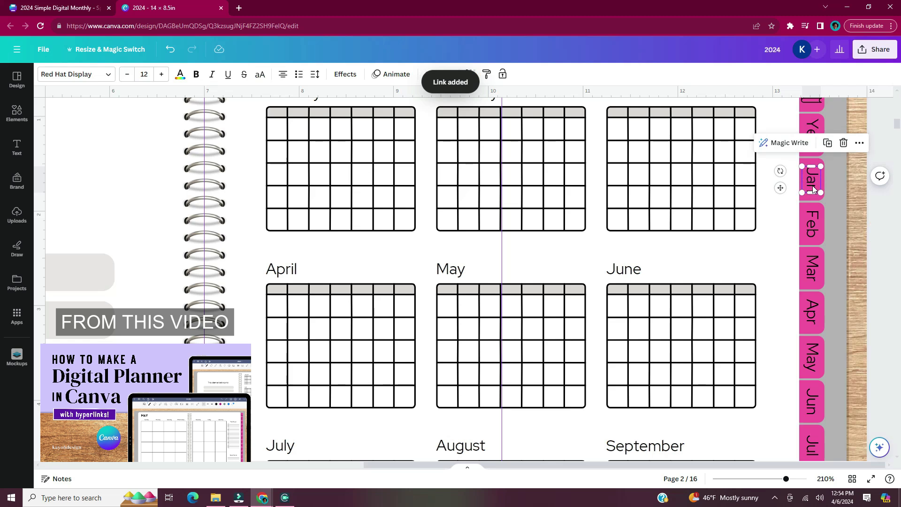
right_click(813, 185)
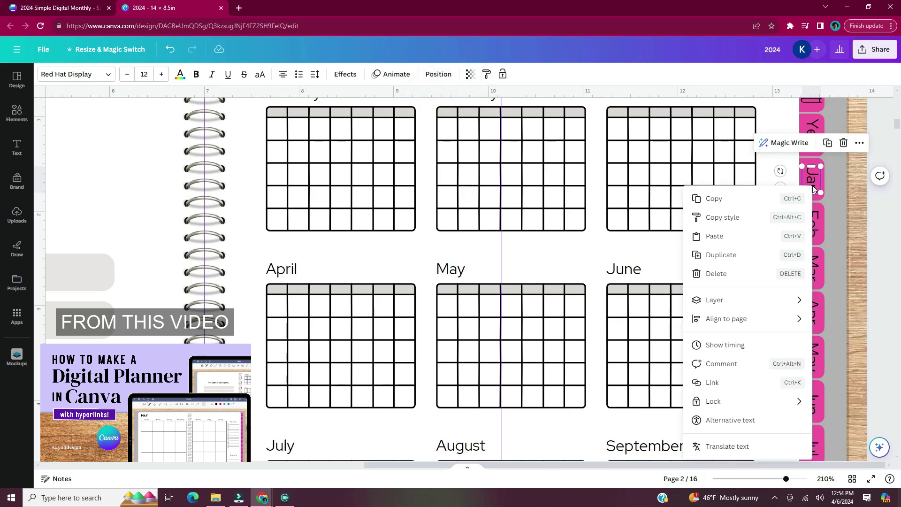
click(745, 388)
scroll(747, 328, down, 3)
click(712, 283)
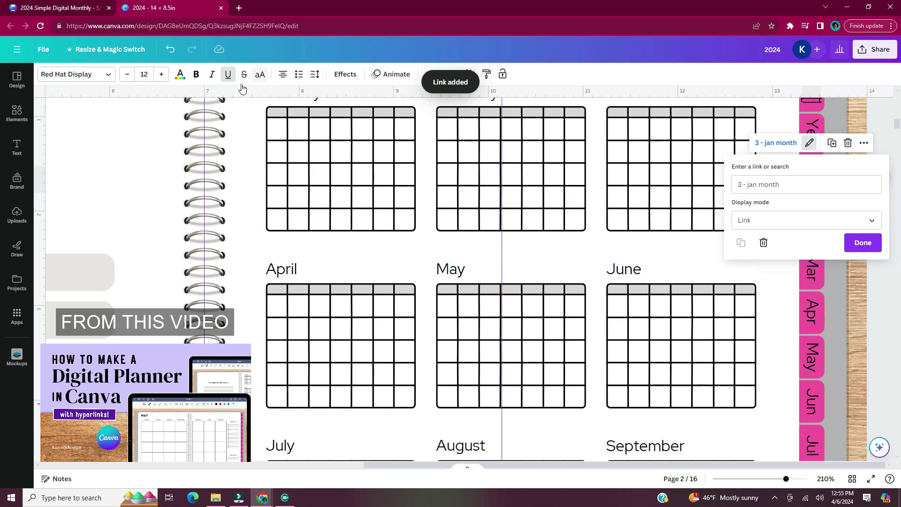
key(Escape)
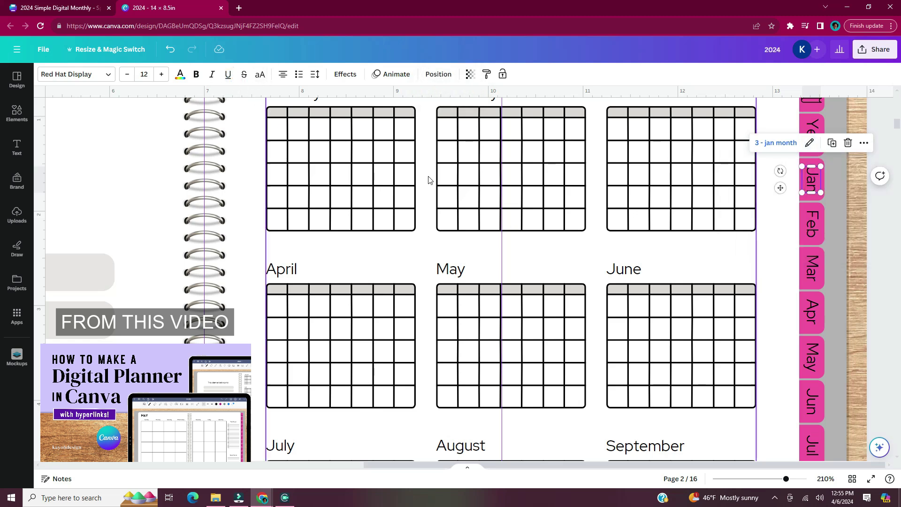
Link the pink shape of the Feb tab to page "4 - feb month"
click(823, 235)
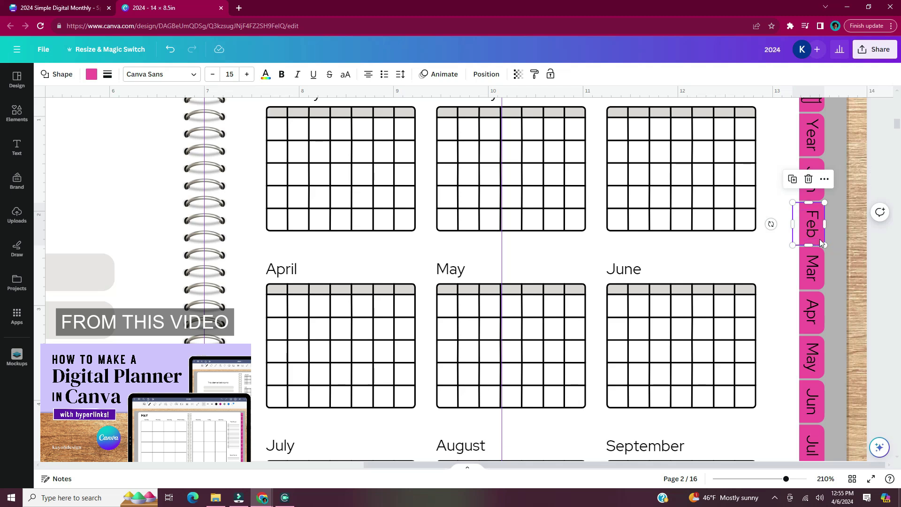
right_click(818, 242)
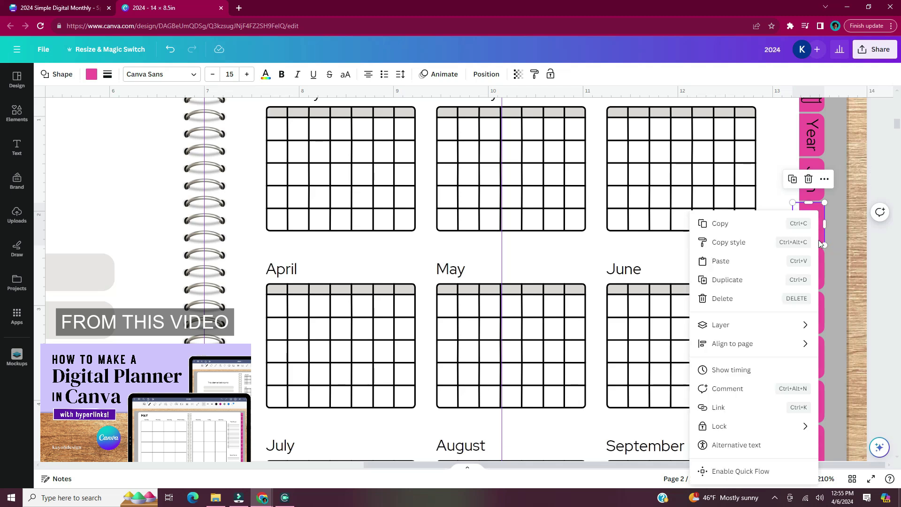
click(745, 406)
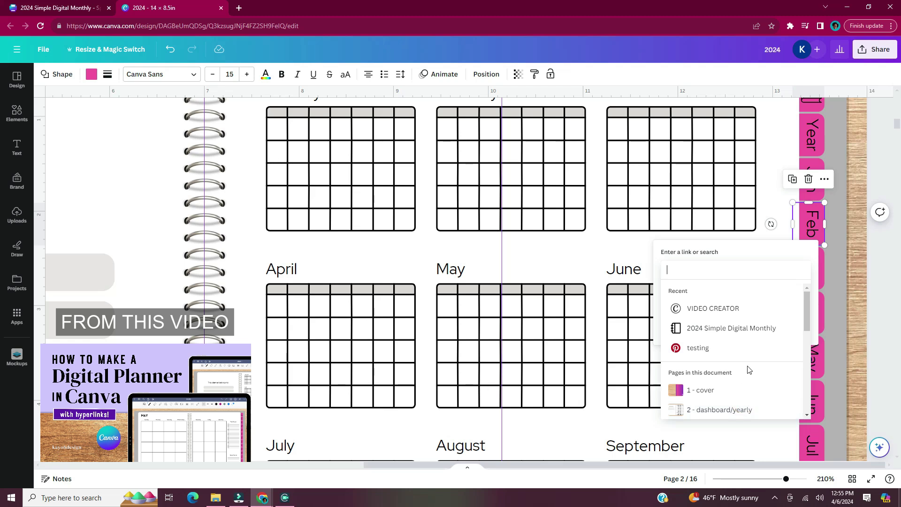
scroll(749, 369, down, 3)
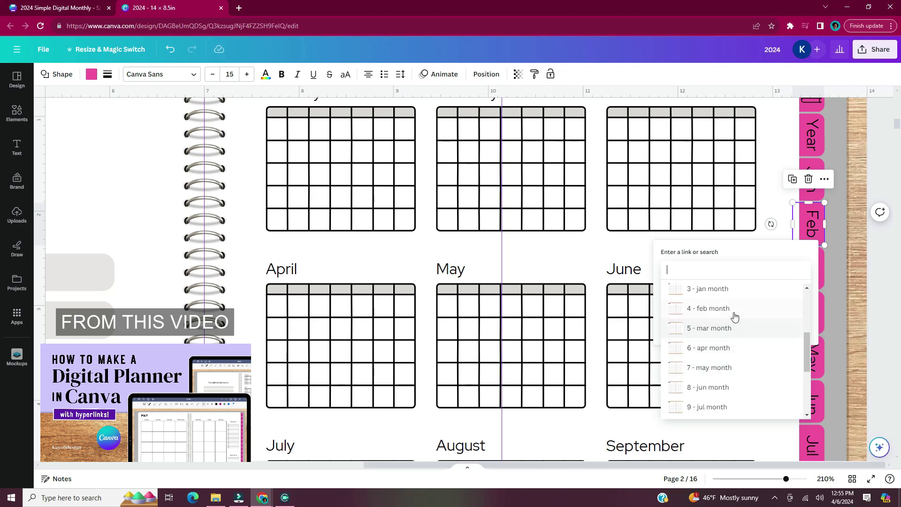
click(743, 309)
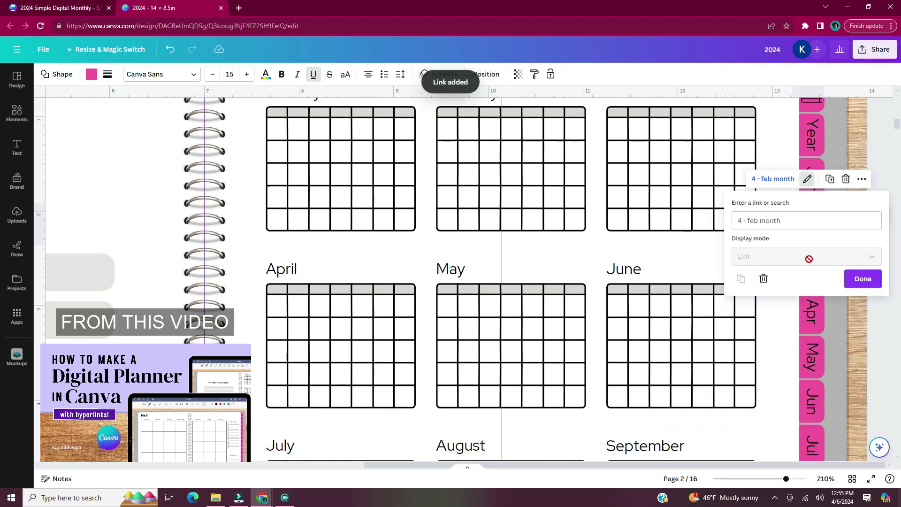
click(876, 279)
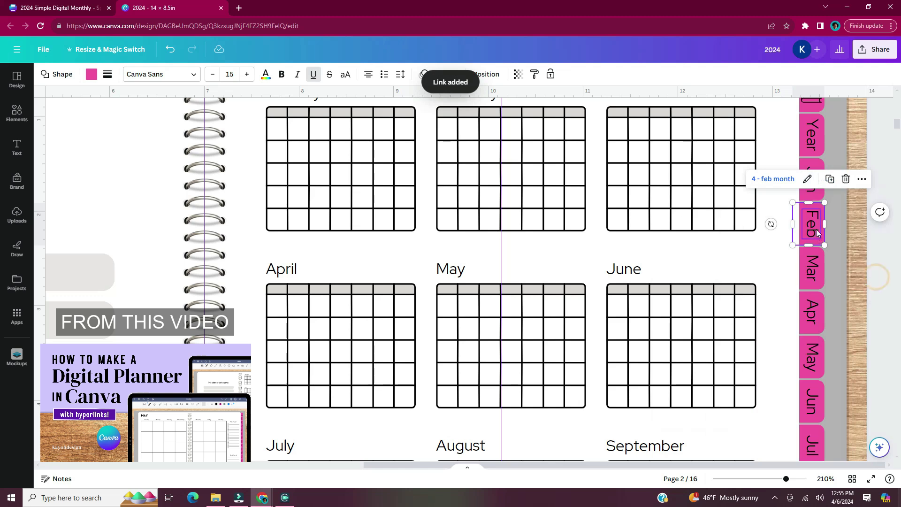
Link the "Feb" text on its tab to page "4 - feb month" and remove the text's underline
click(815, 229)
right_click(816, 229)
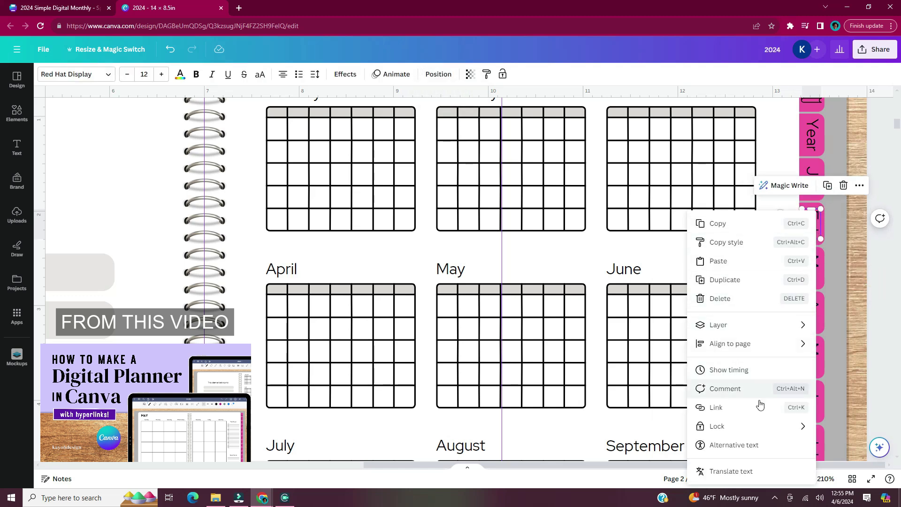
click(748, 413)
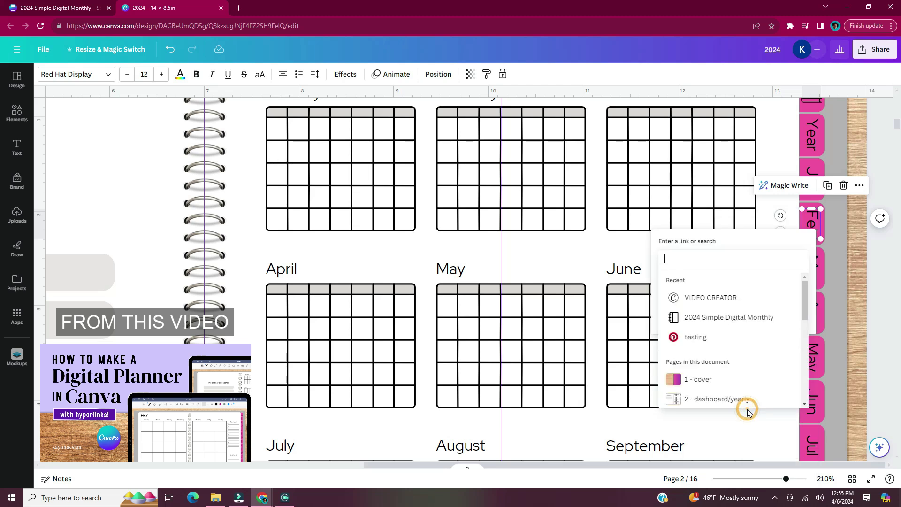
scroll(735, 331, down, 4)
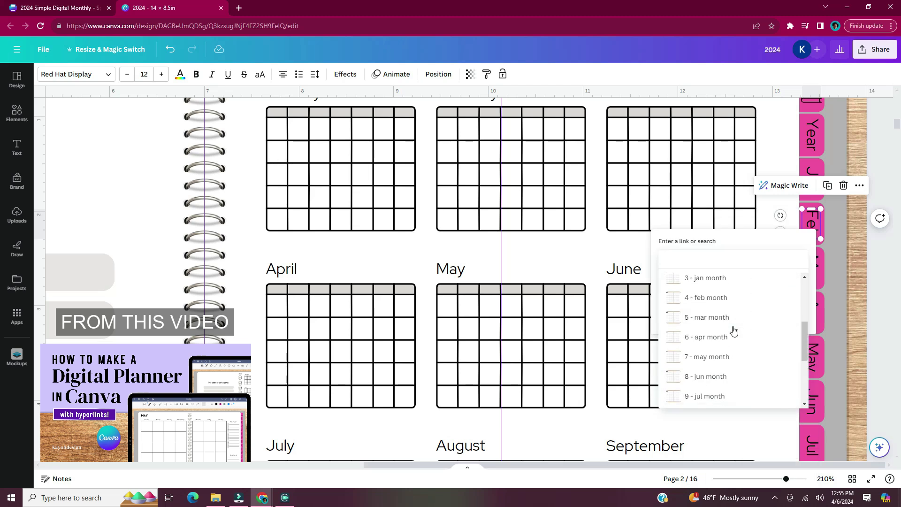
click(736, 300)
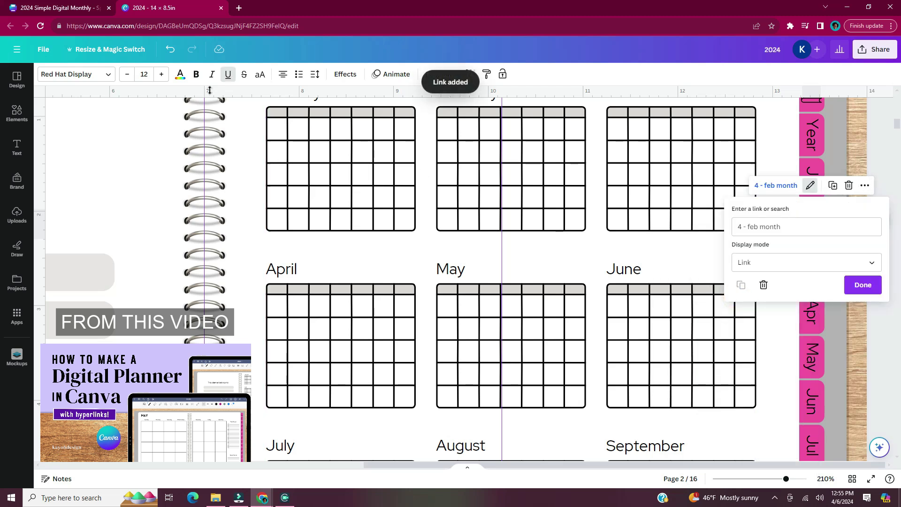
click(233, 76)
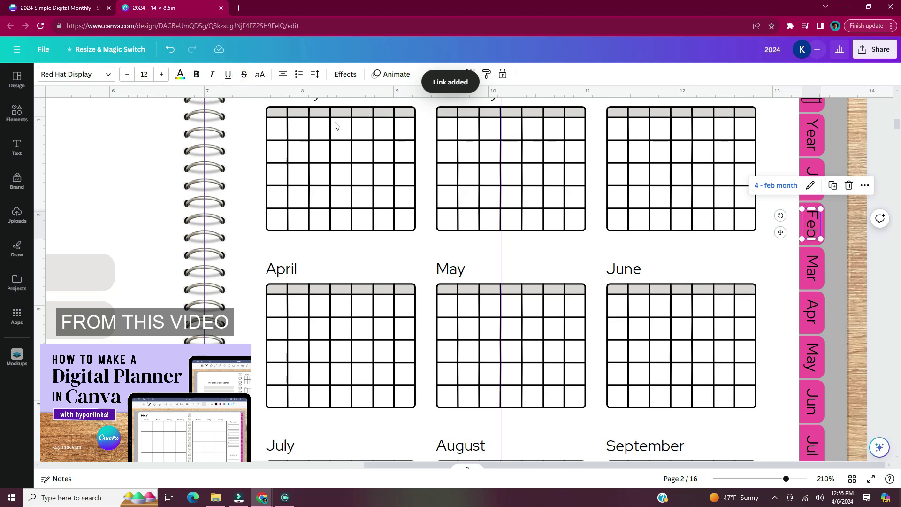
Link the pink shape of the Mar tab to page "5 - mar month"
scroll(856, 279, down, 2)
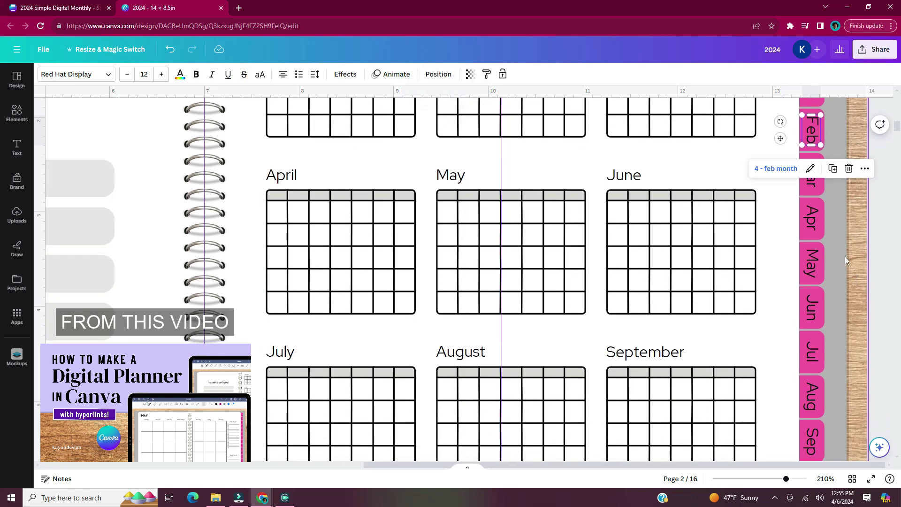
click(821, 190)
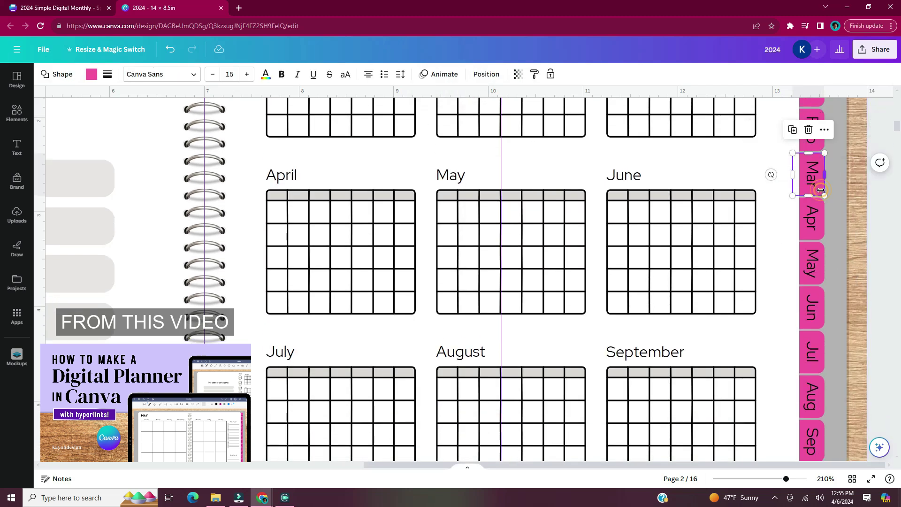
right_click(820, 190)
mouse_move(766, 308)
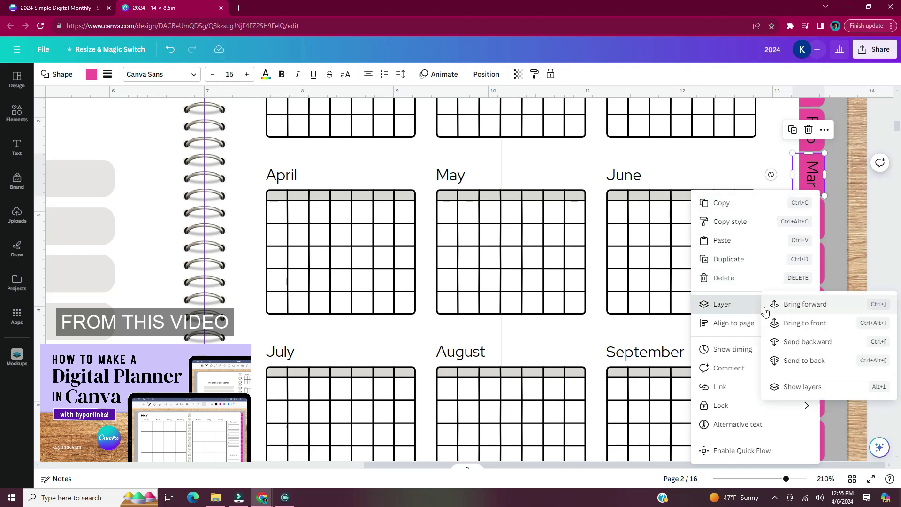
click(742, 390)
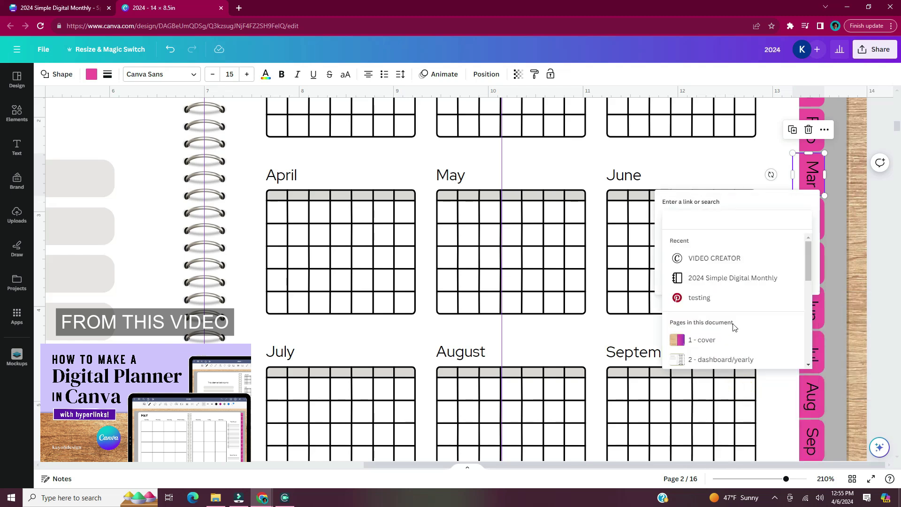
scroll(733, 307, down, 3)
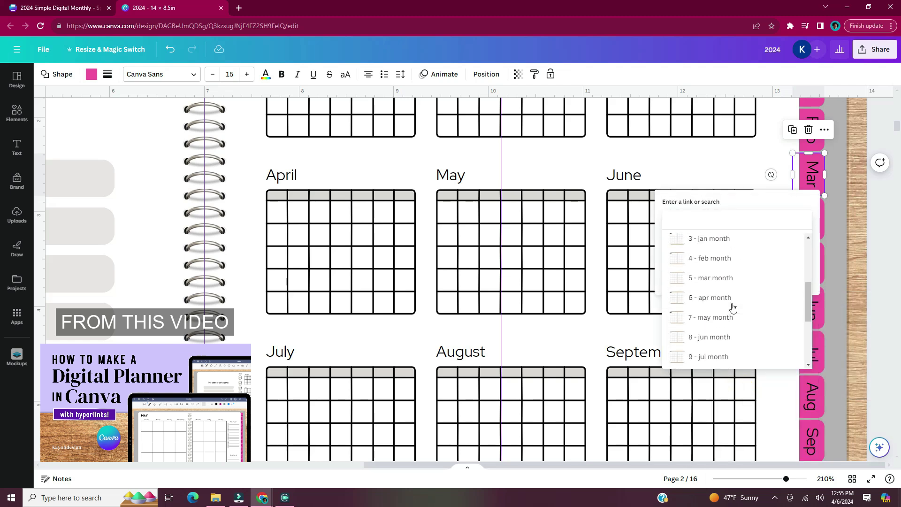
click(721, 282)
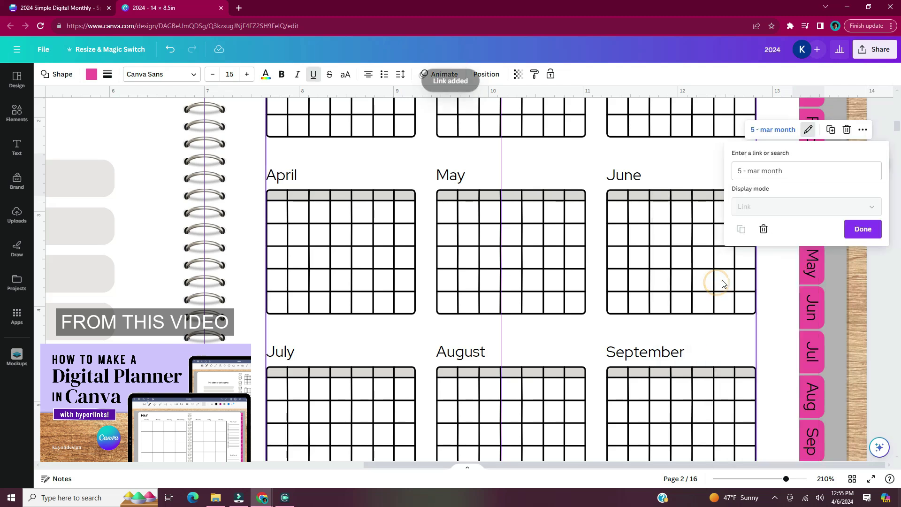
click(881, 235)
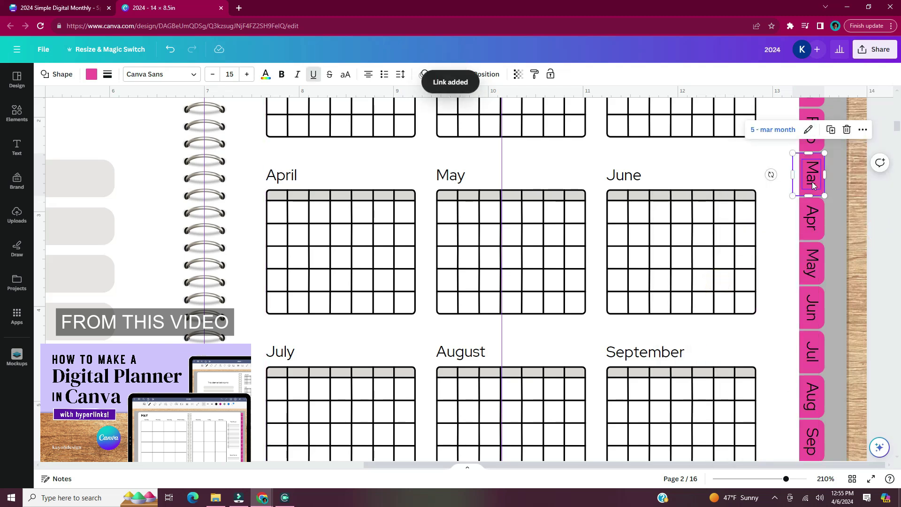
Link the "Mar" text on its tab to page "5 - mar month" and remove the text's underline
click(812, 181)
right_click(812, 182)
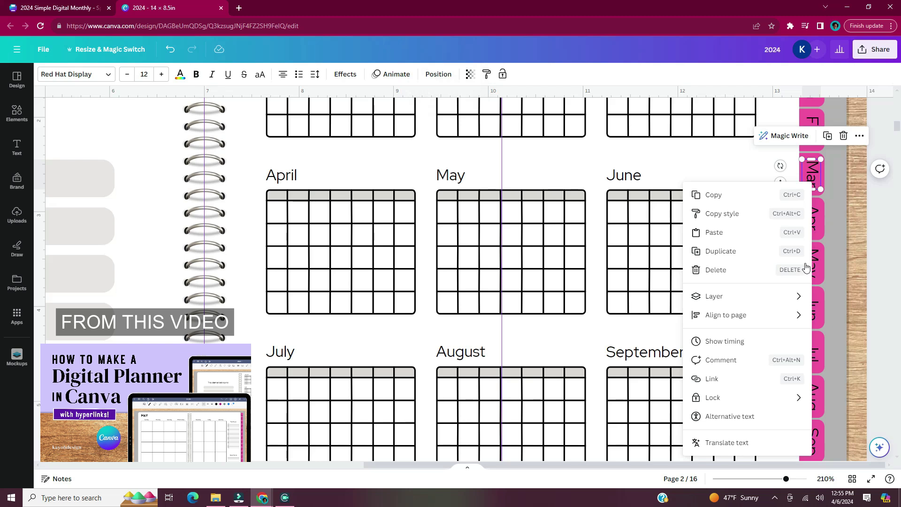
click(725, 380)
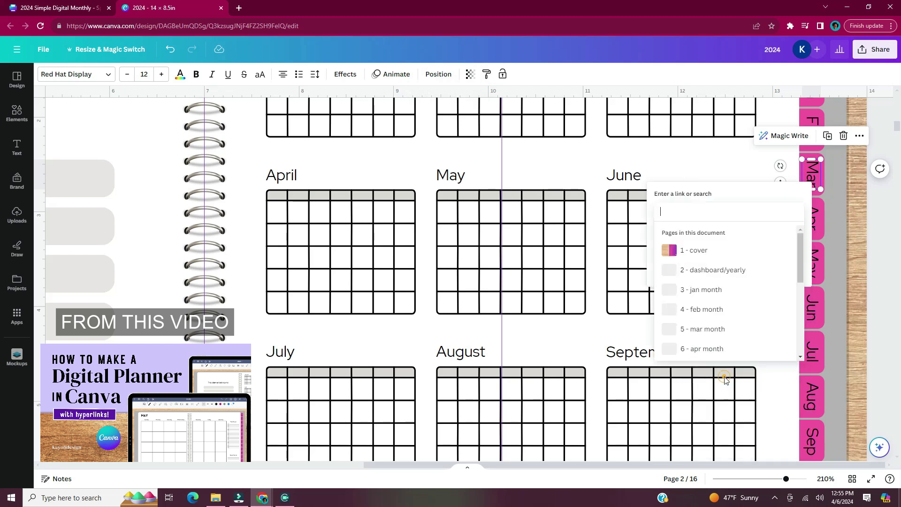
scroll(725, 311, down, 3)
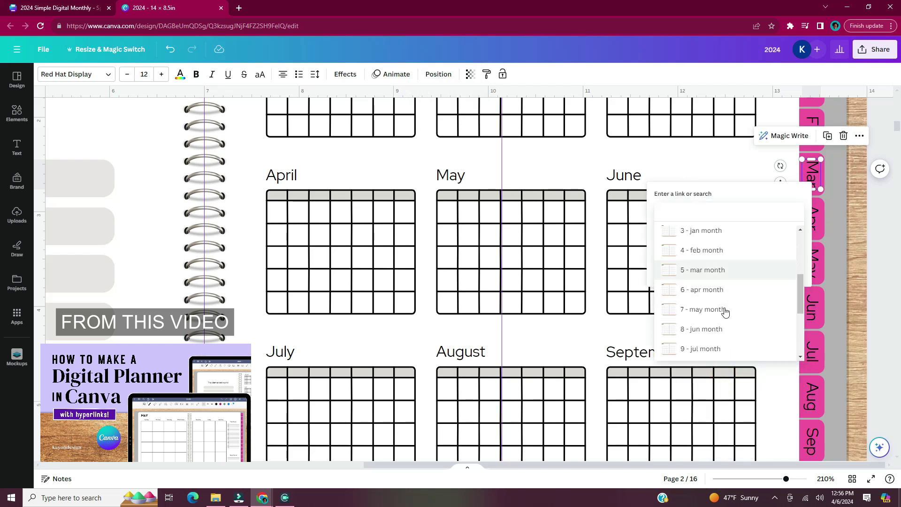
click(730, 270)
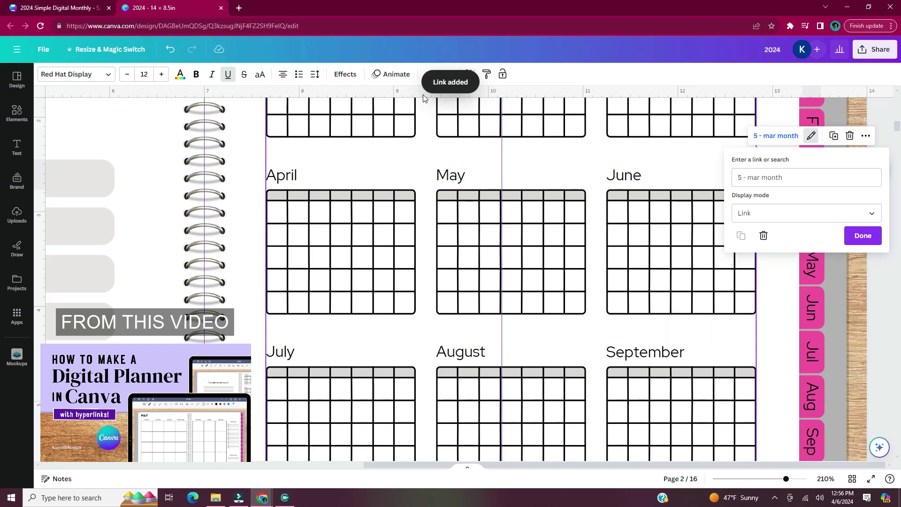
click(227, 74)
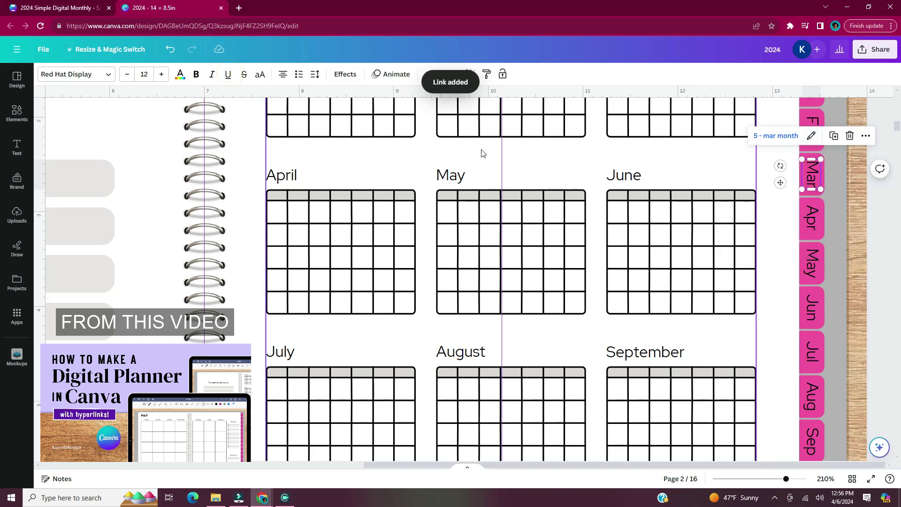
Link the pink shape of the Apr tab to page "6 - apr month"
click(820, 235)
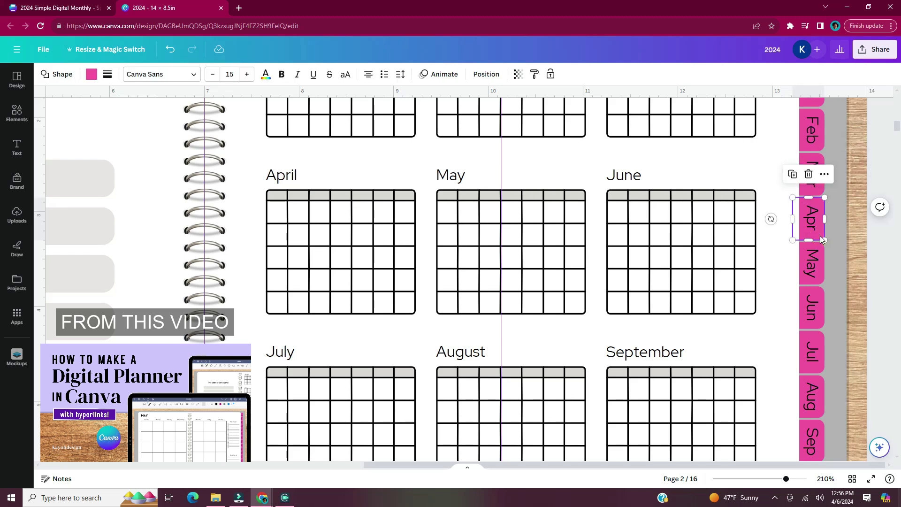
right_click(820, 239)
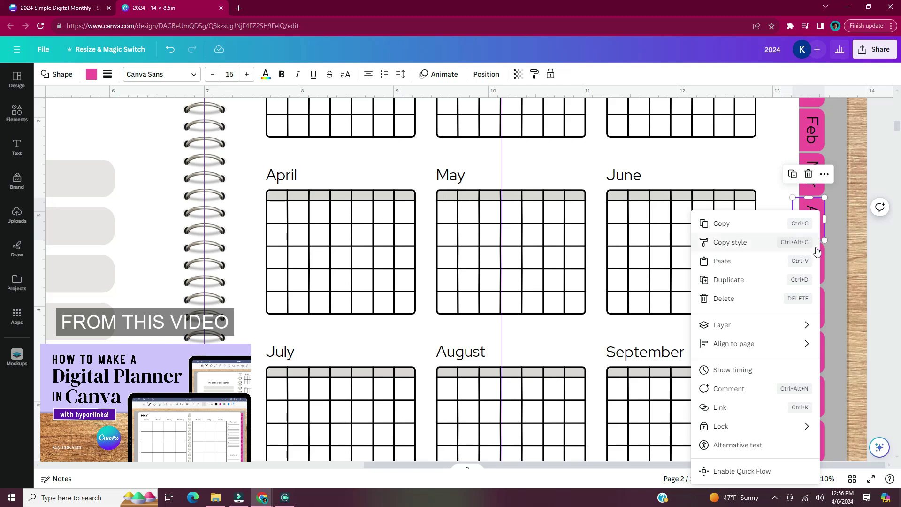
click(720, 408)
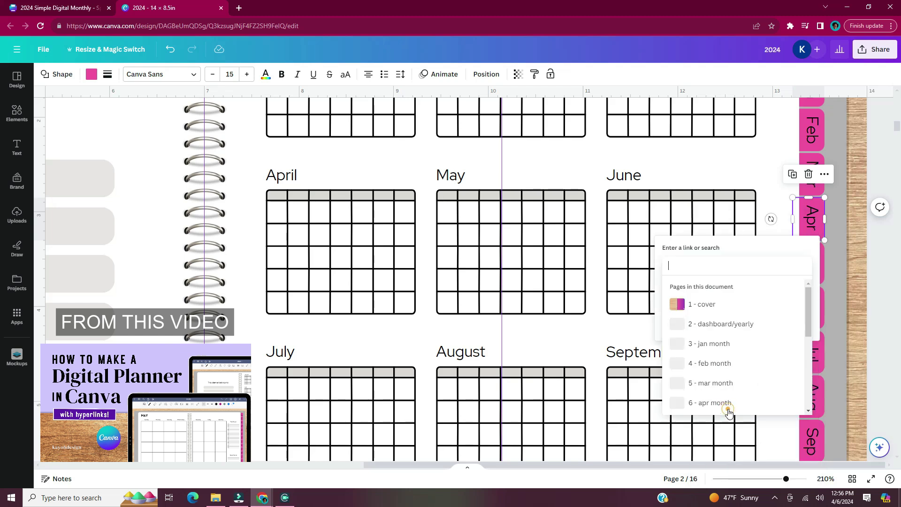
scroll(734, 373, down, 3)
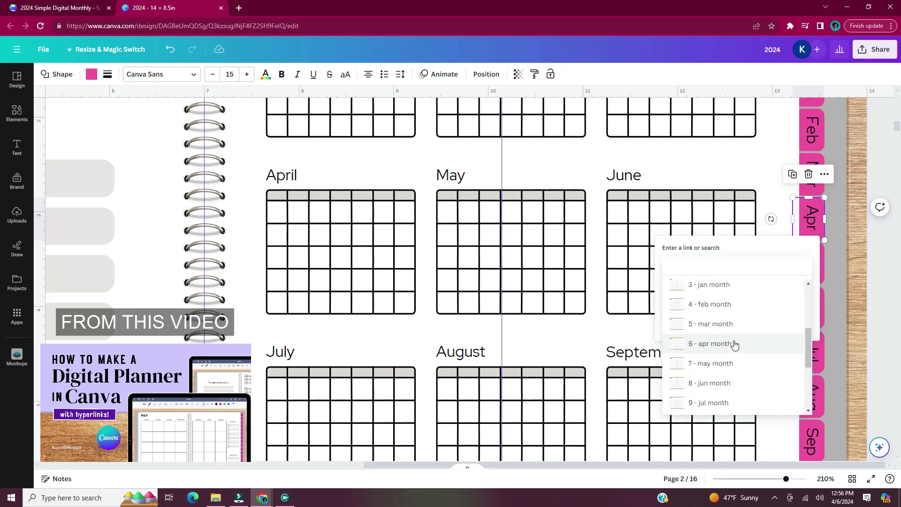
click(734, 352)
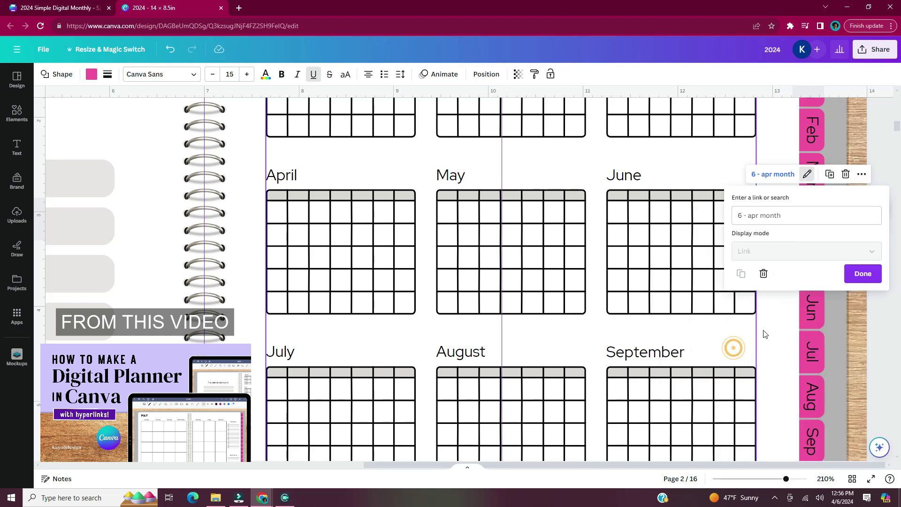
click(862, 274)
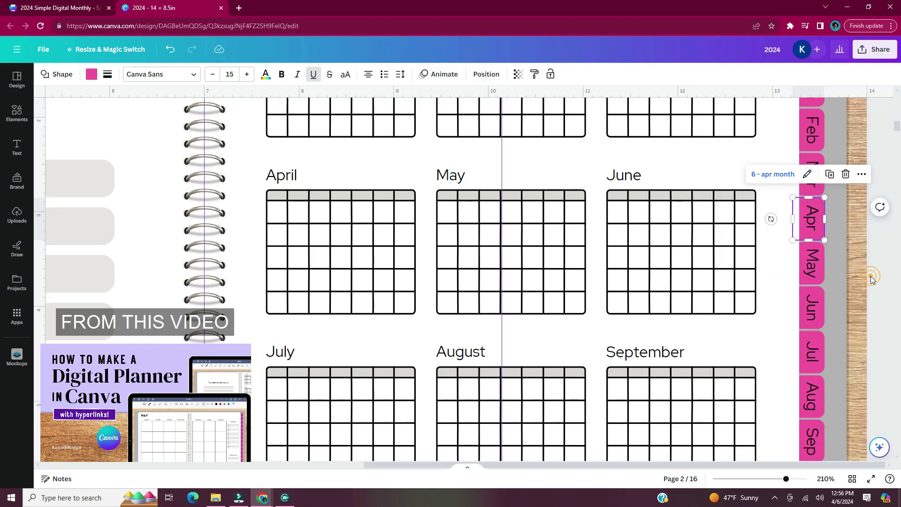
Link the "Apr" text on its tab to page "6 - apr month" and remove the text's underline
click(813, 228)
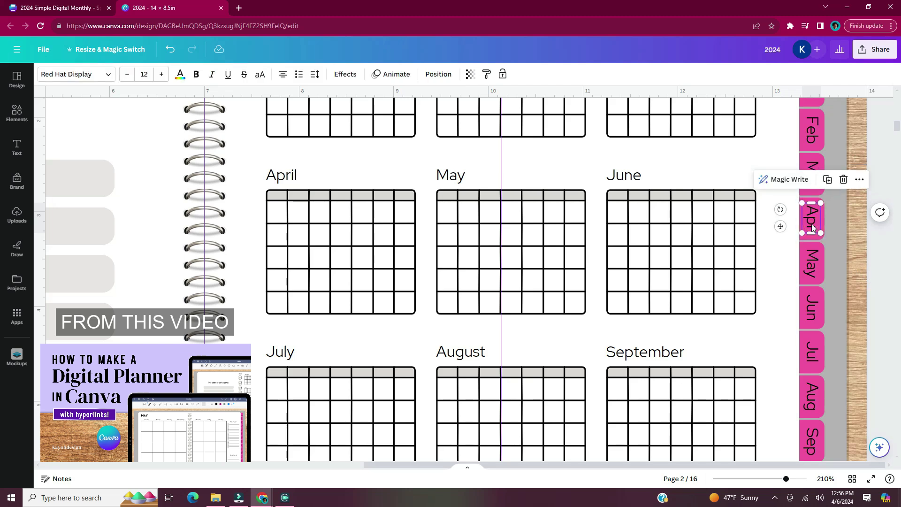
right_click(812, 224)
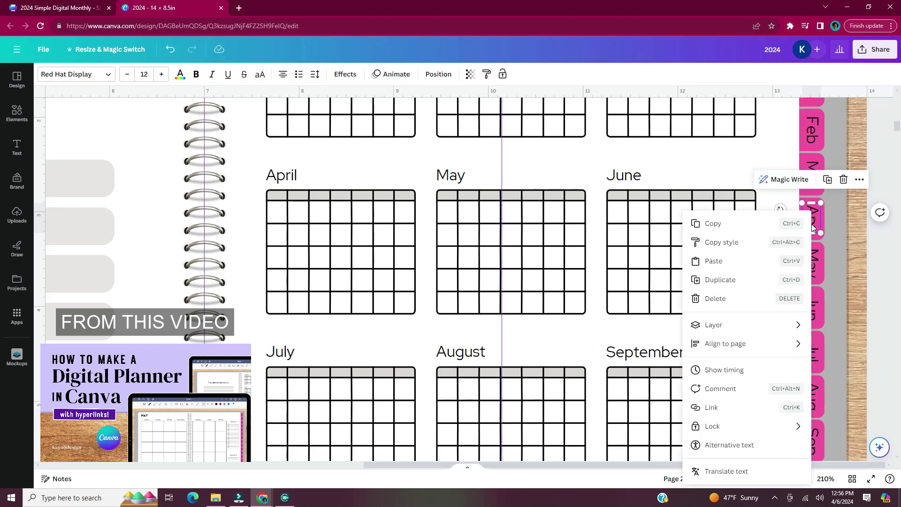
click(725, 408)
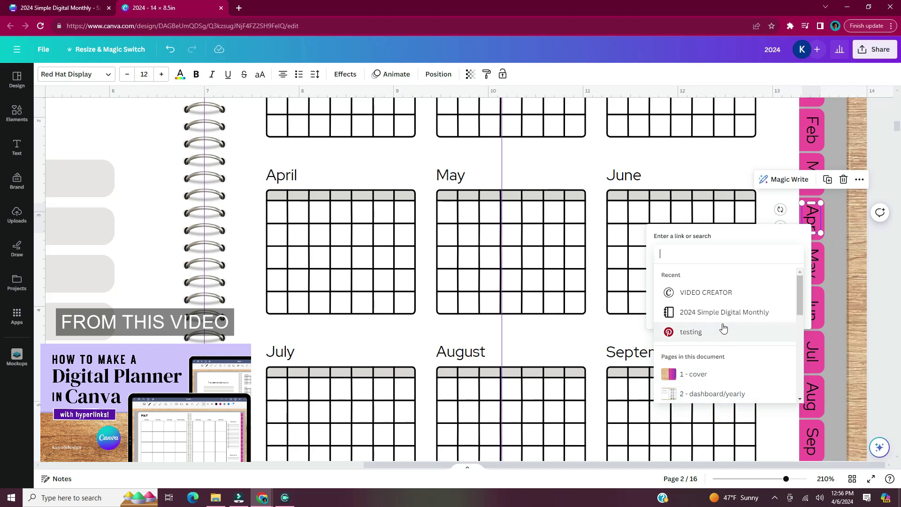
scroll(723, 329, down, 3)
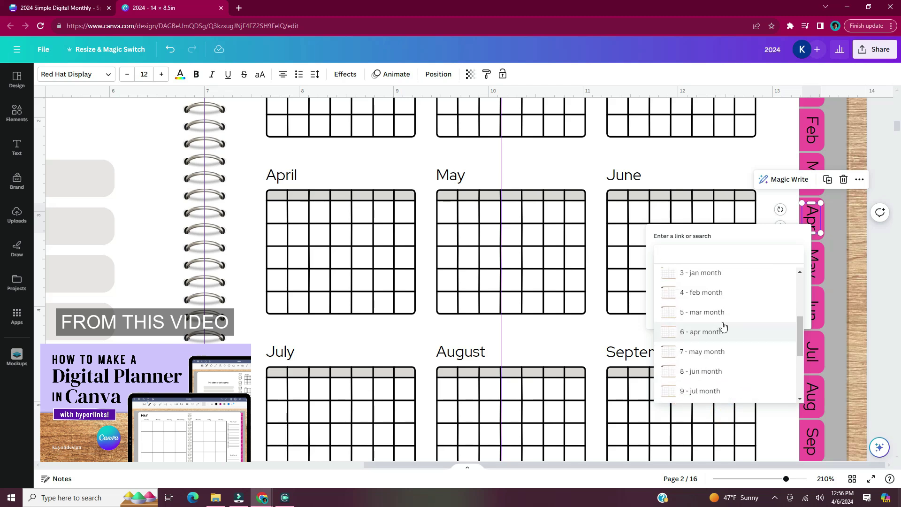
click(725, 333)
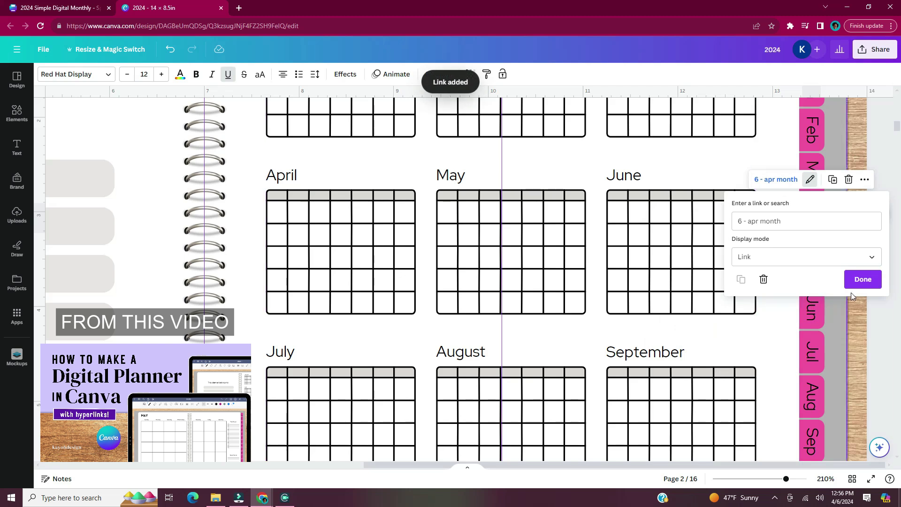
click(863, 281)
scroll(875, 301, down, 1)
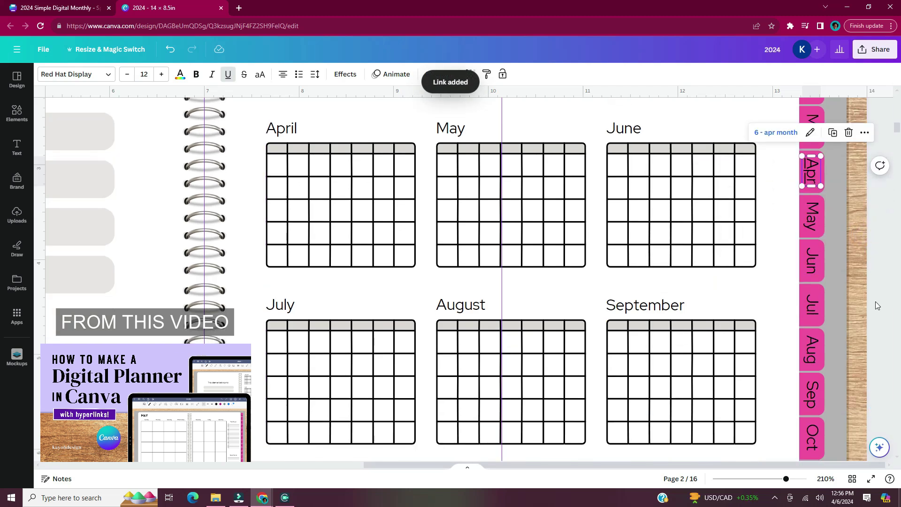
click(227, 74)
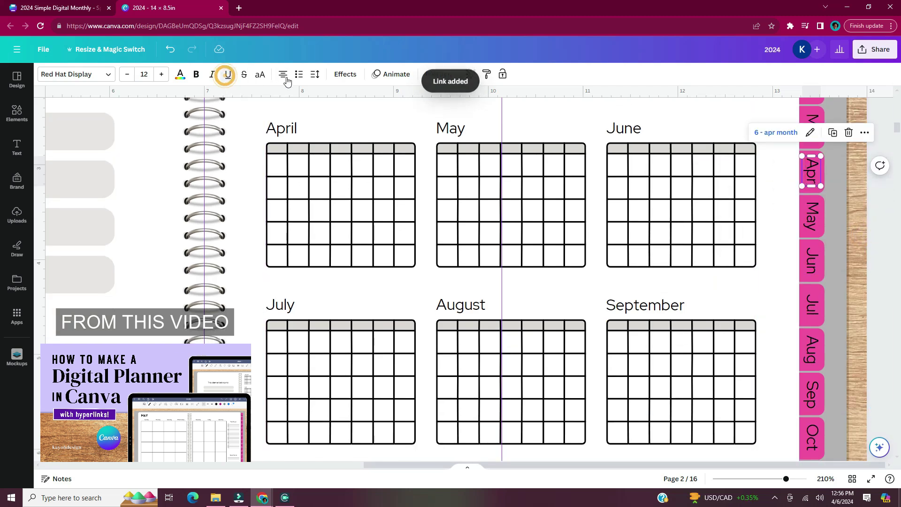
Link the pink shape of the May tab to page "7 - may month"
click(821, 234)
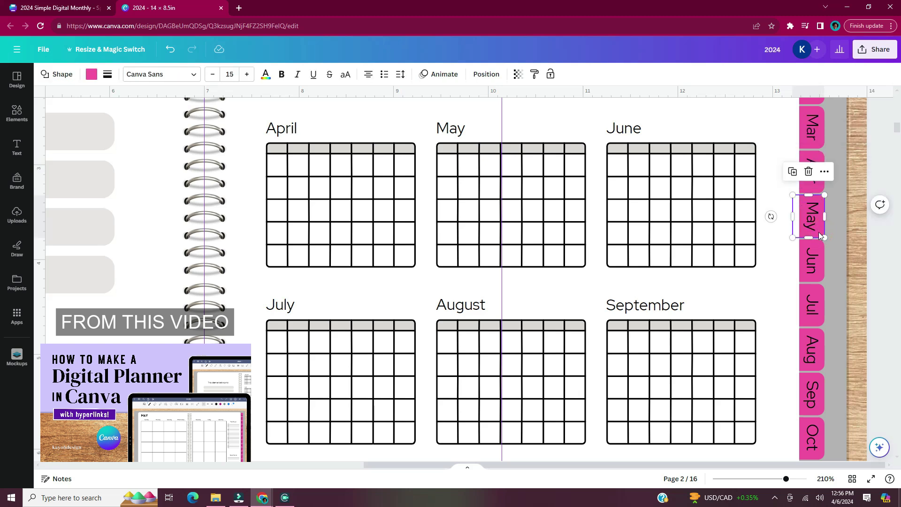
right_click(819, 232)
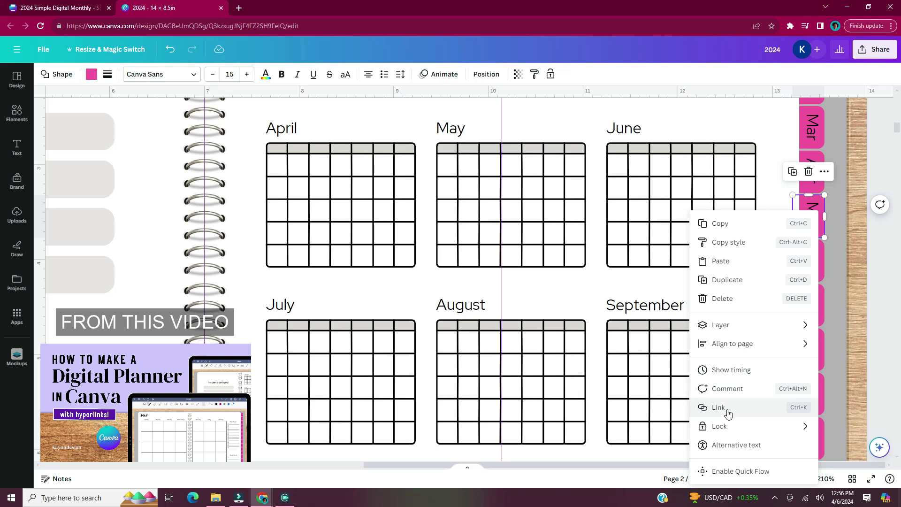
click(728, 413)
scroll(727, 331, down, 3)
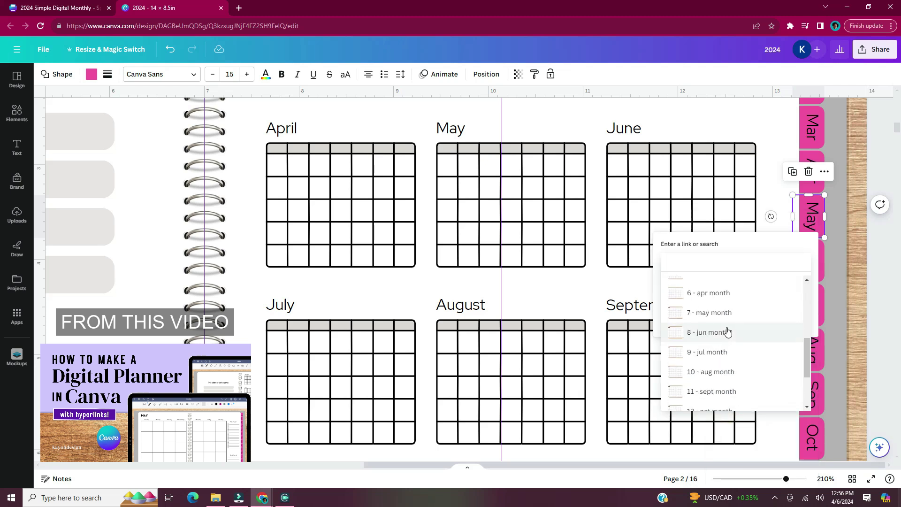
click(711, 313)
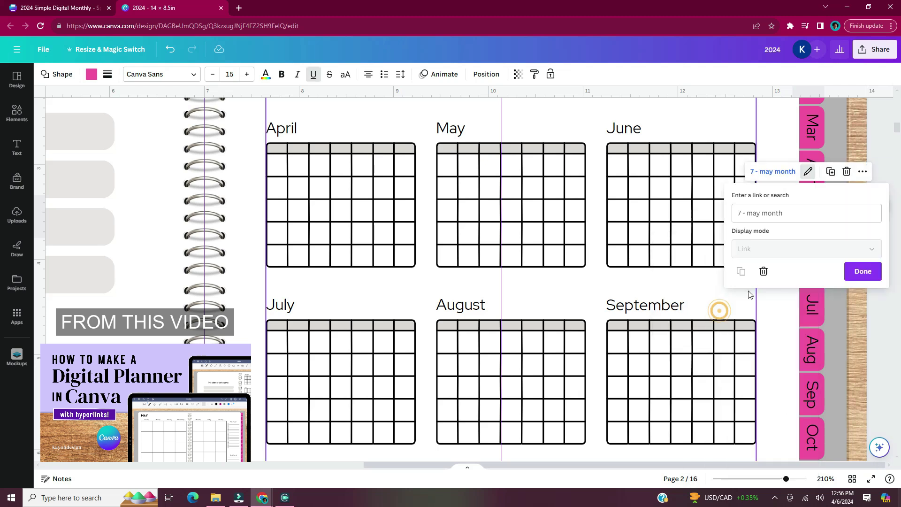
click(873, 270)
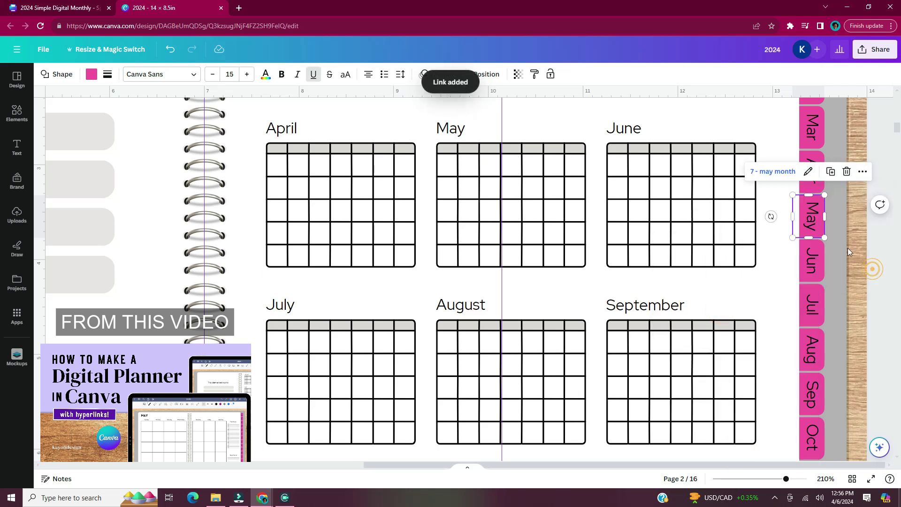
Link the "May" text on its tab to page "7 - may month" and remove the text's underline
click(814, 219)
right_click(814, 219)
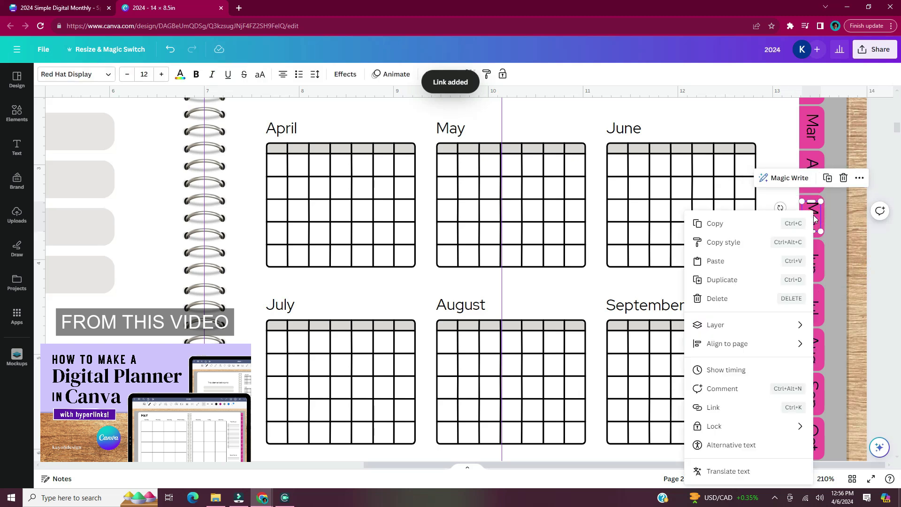
click(743, 411)
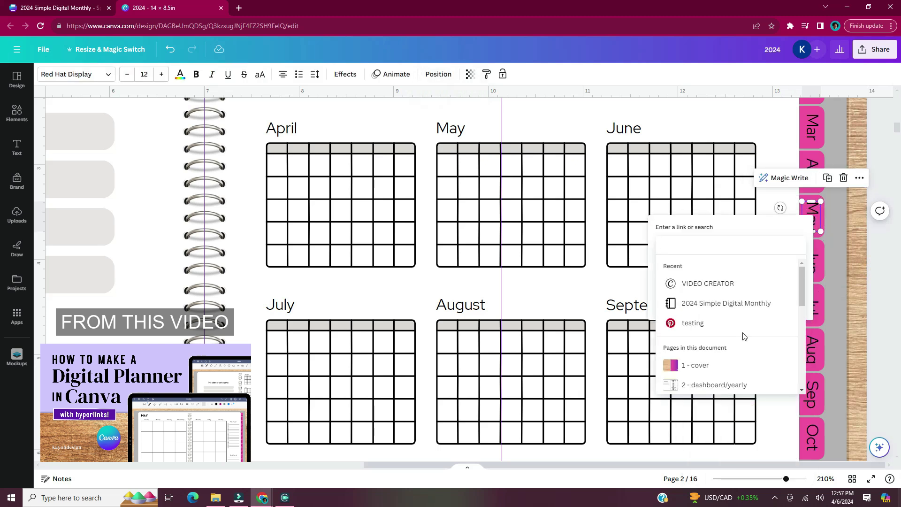
scroll(743, 336, down, 5)
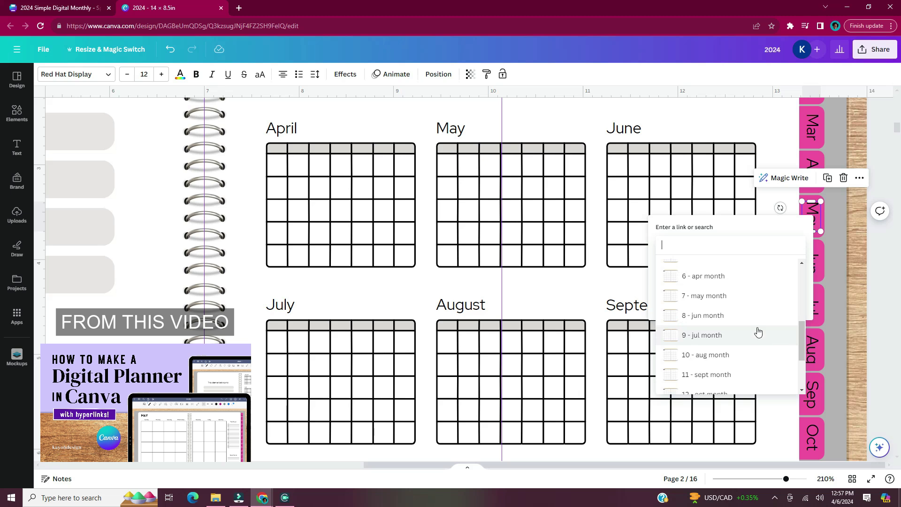
scroll(711, 282, up, 4)
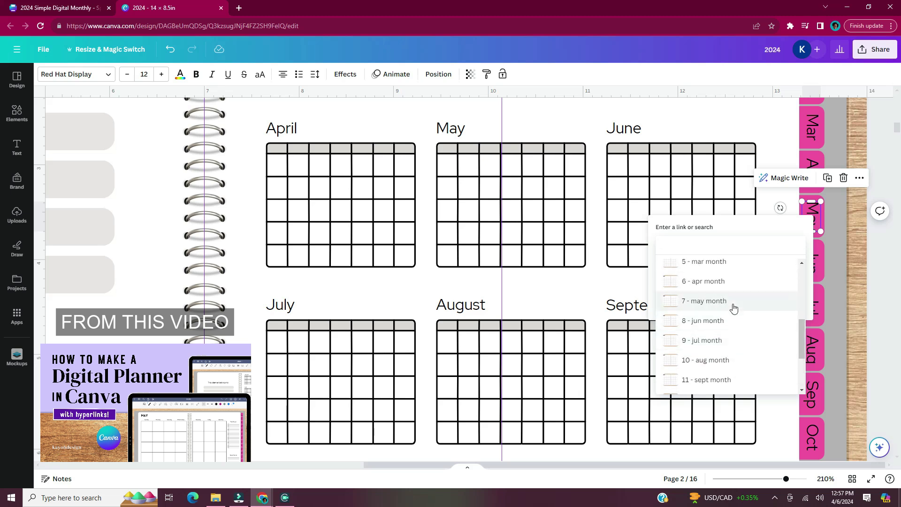
click(729, 305)
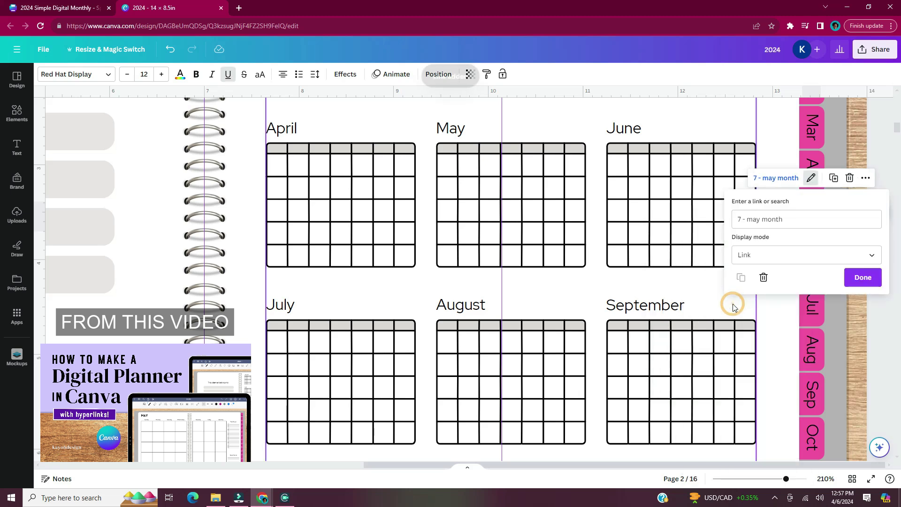
click(230, 80)
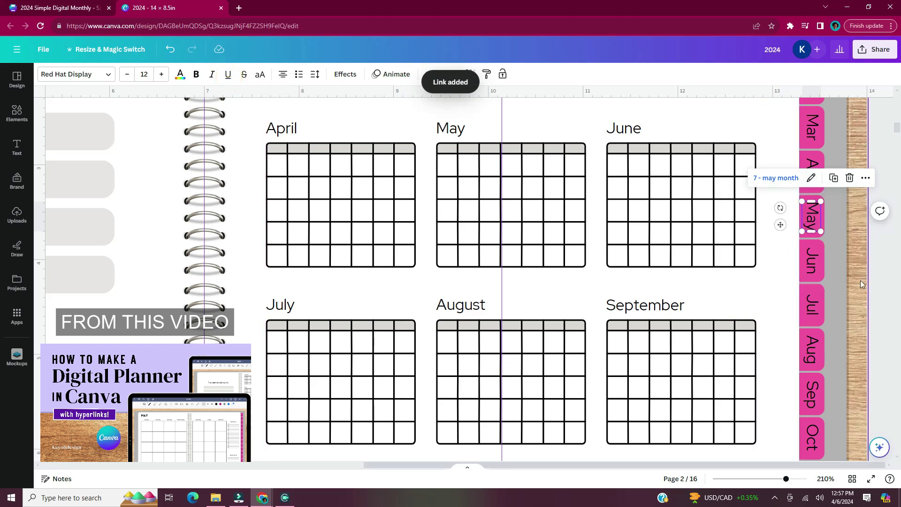
Link the pink shape of the Jun tab to page "8 - jun month"
scroll(830, 264, down, 1)
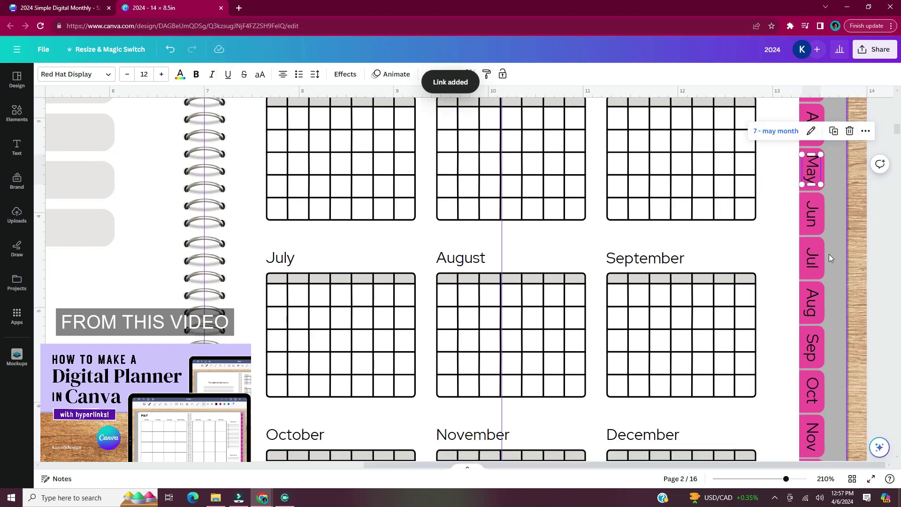
click(823, 222)
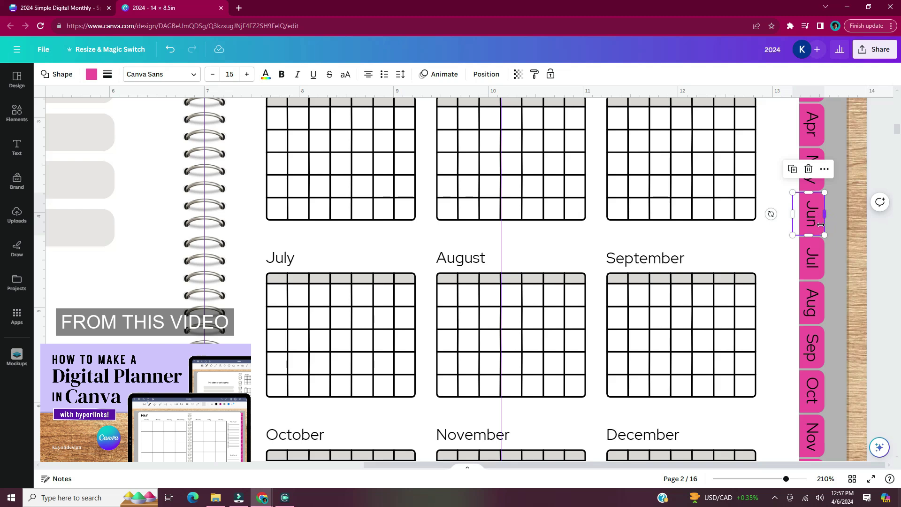
right_click(821, 227)
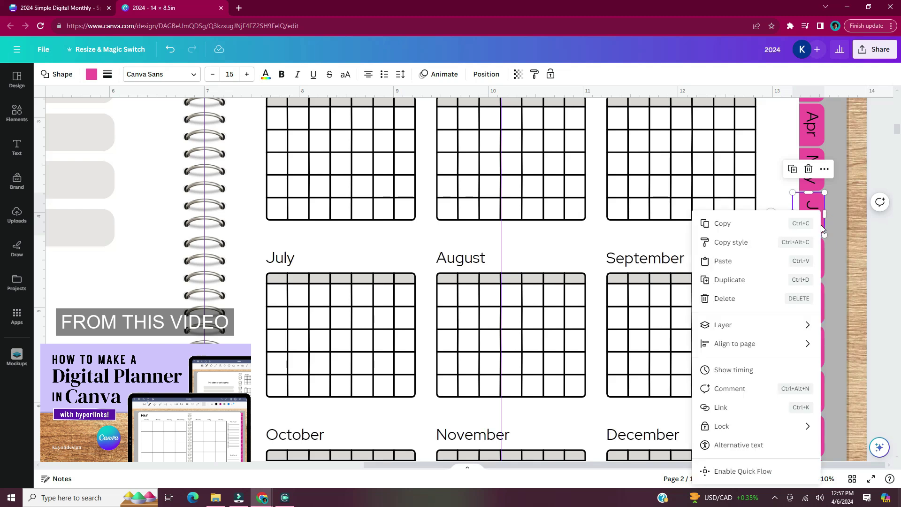
click(768, 416)
scroll(727, 333, down, 5)
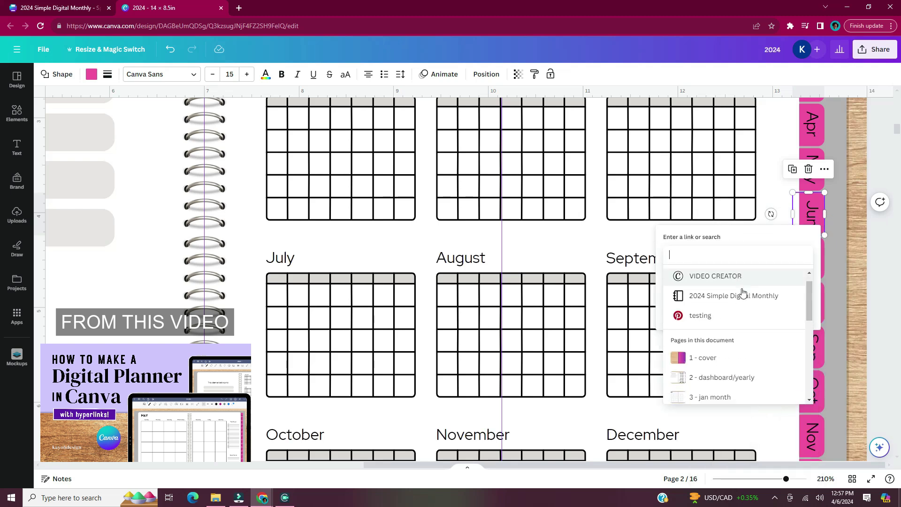
click(733, 328)
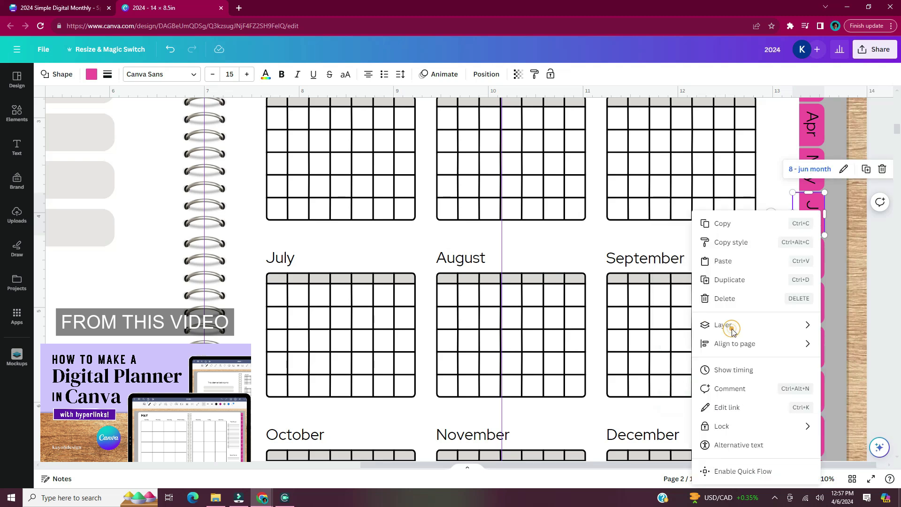
click(869, 269)
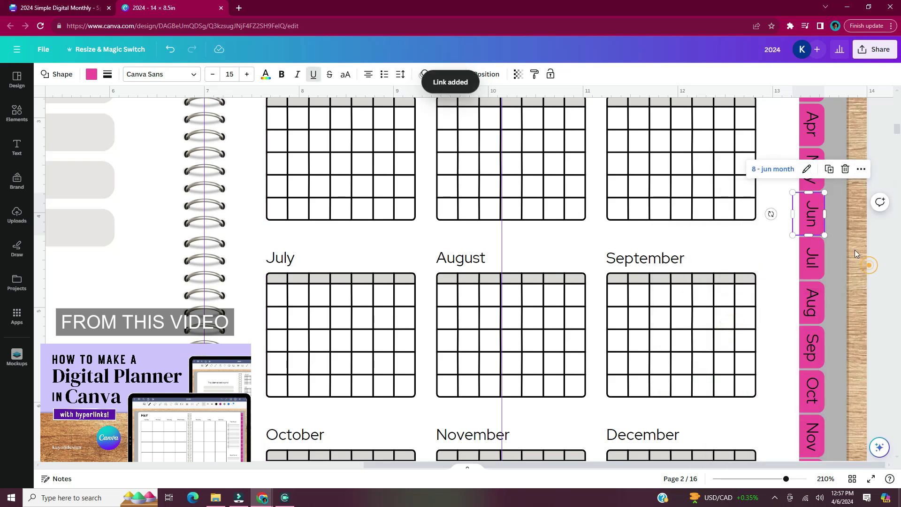
Link the "Jun" text on its tab to page "8 - jun month" and remove the text's underline
click(813, 218)
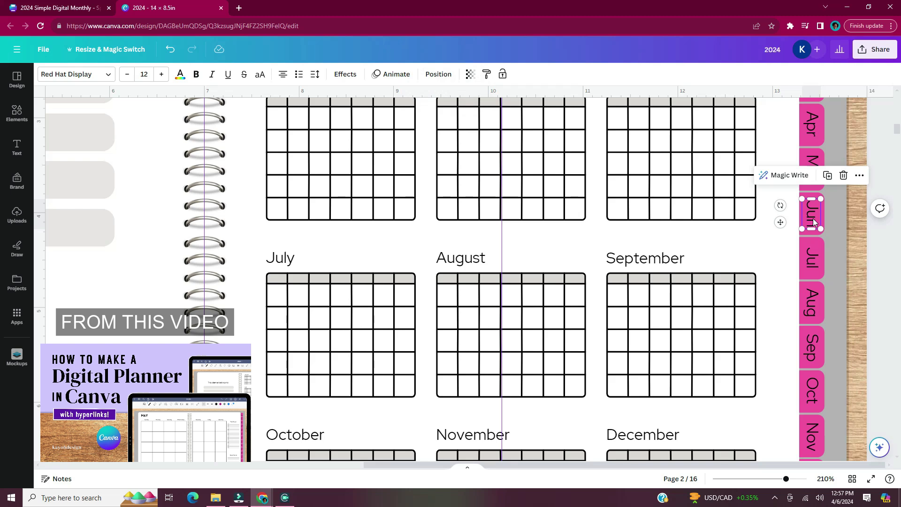
key(ctrl+k)
scroll(810, 263, down, 4)
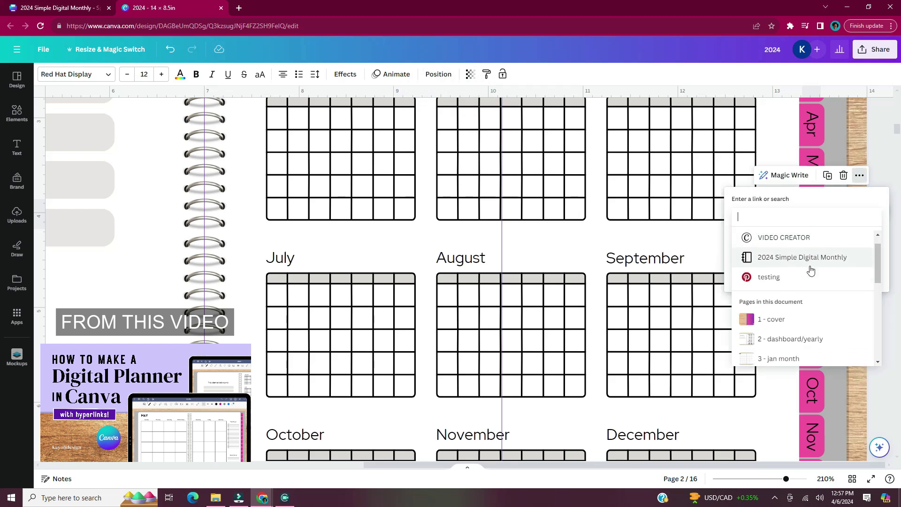
click(797, 295)
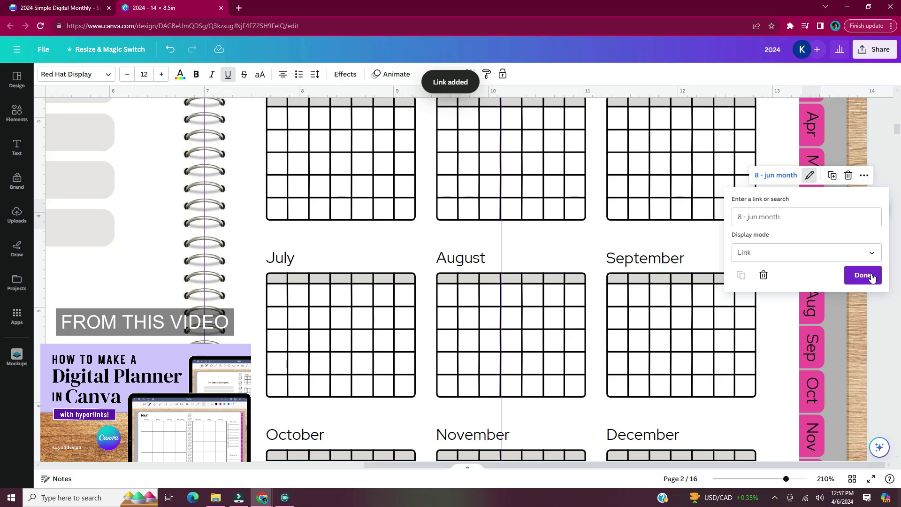
click(863, 276)
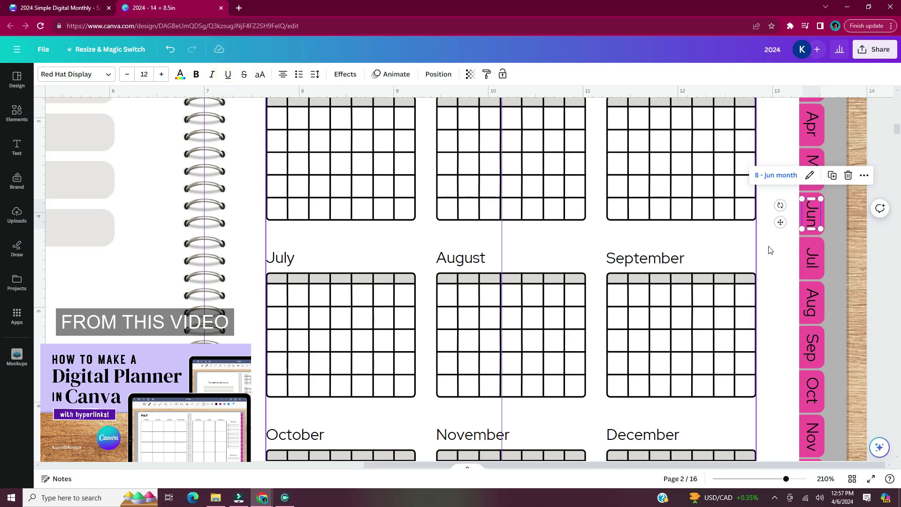
scroll(841, 269, down, 1)
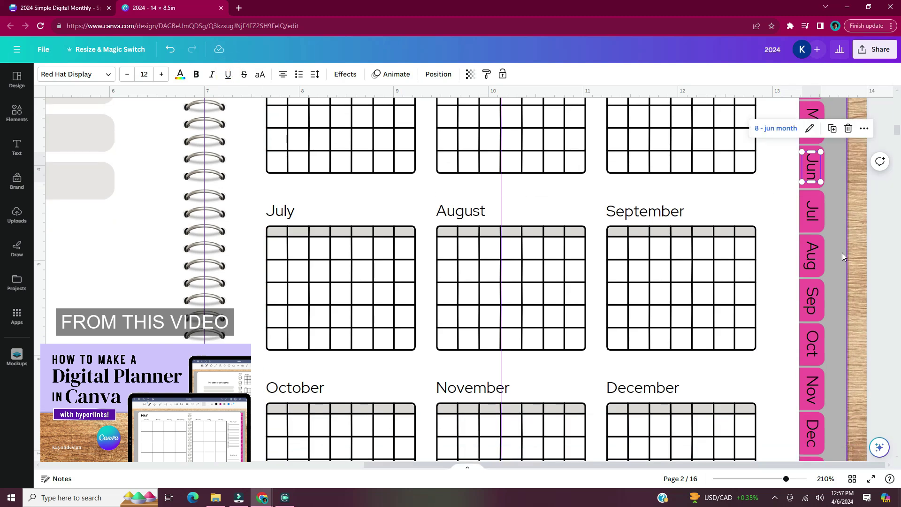
Link the pink shape of the Jul tab to page "9 - jul month"
right_click(818, 226)
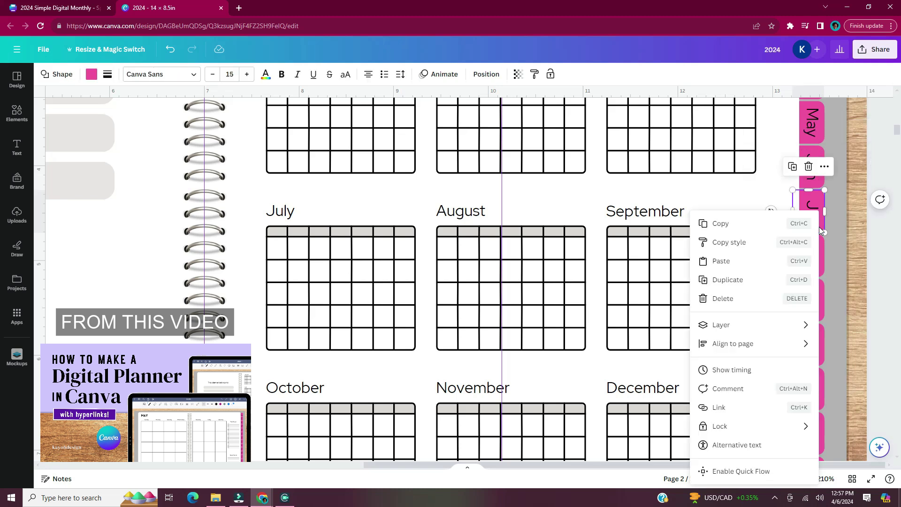
click(751, 407)
scroll(770, 320, down, 5)
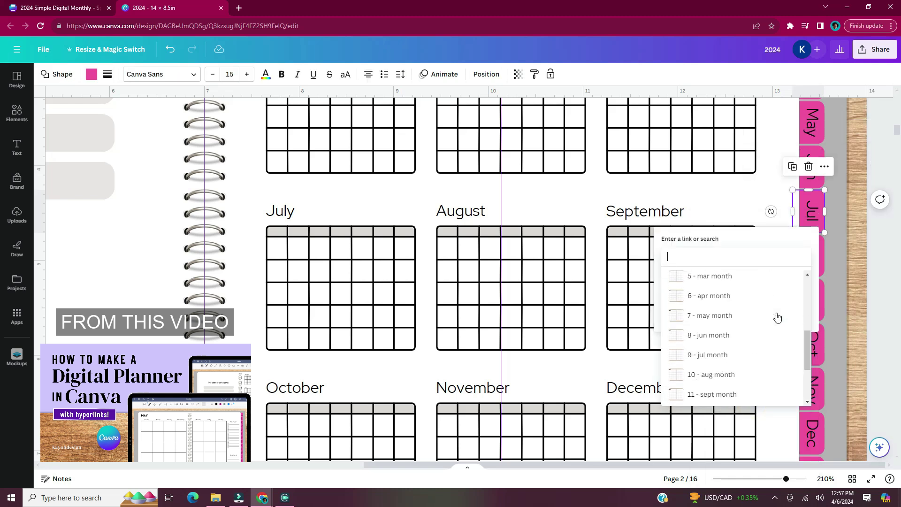
click(729, 346)
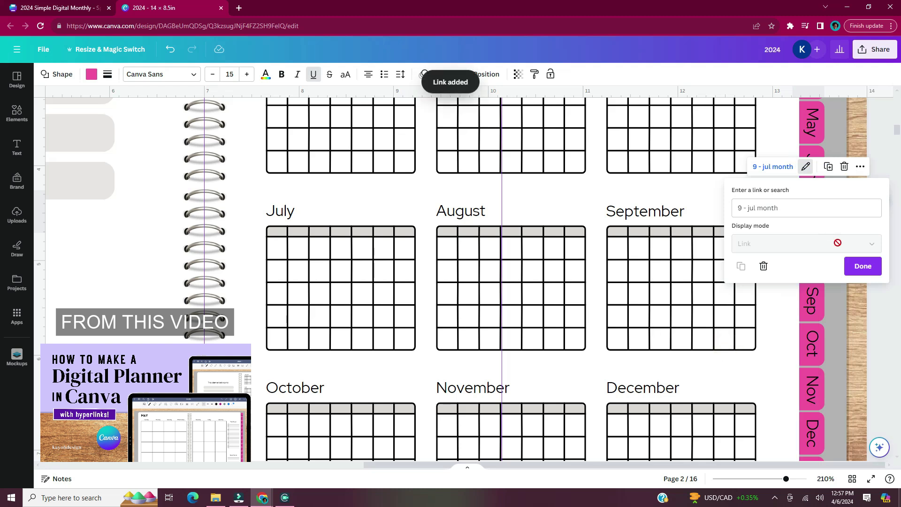
click(863, 266)
Link the "Jul" text on its tab to page "9 - jul month" and remove the text's underline
click(811, 217)
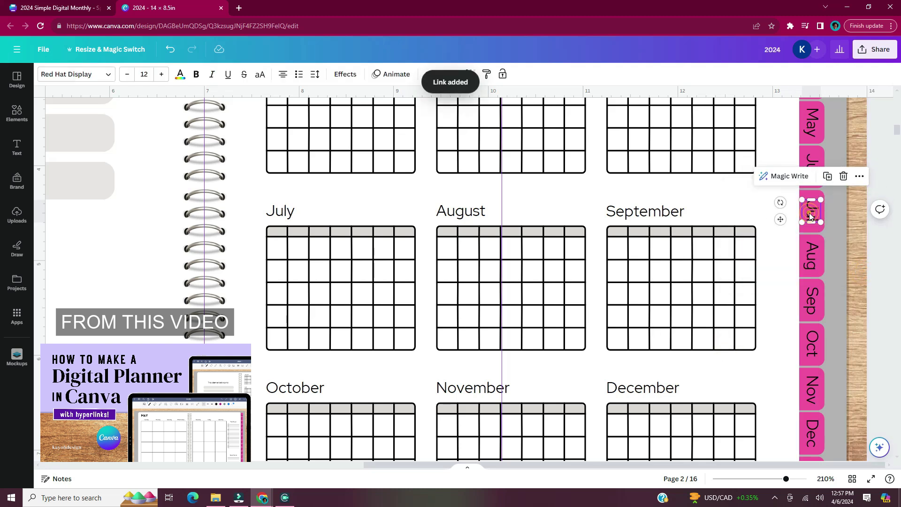
key(ctrl+k)
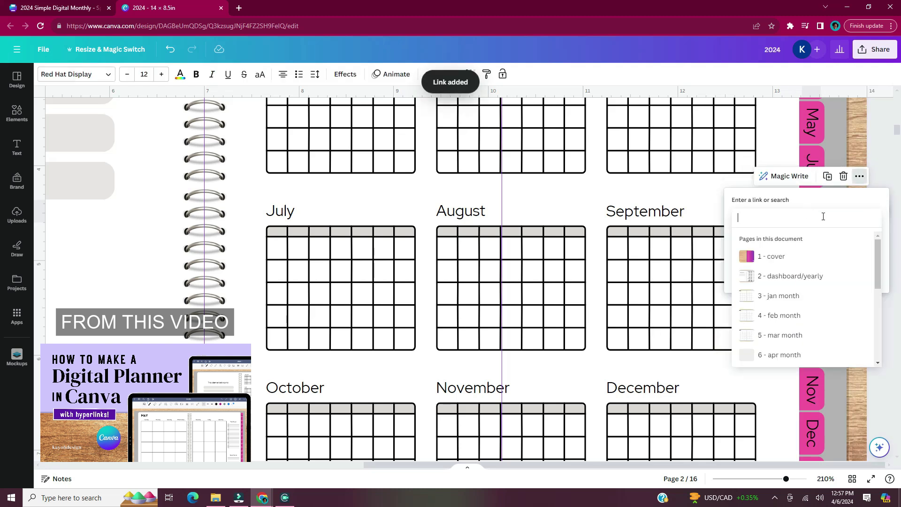
scroll(824, 288, down, 3)
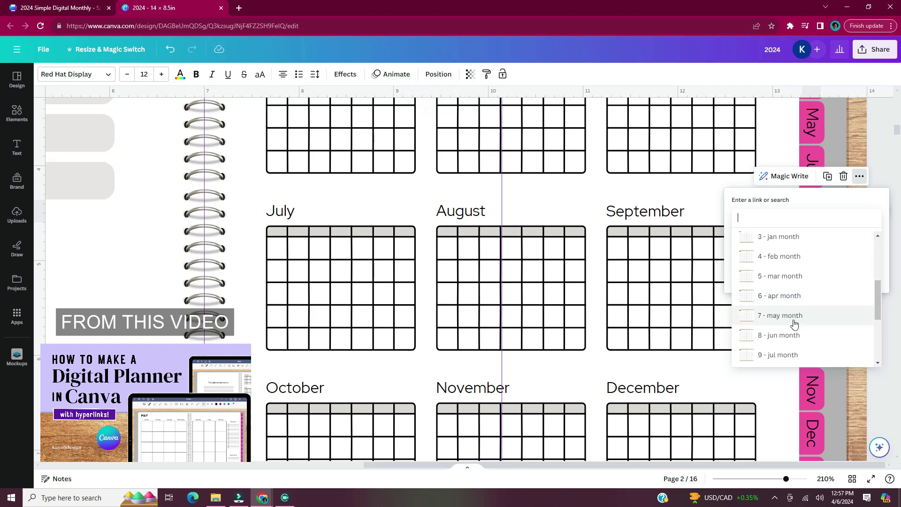
scroll(797, 319, down, 1)
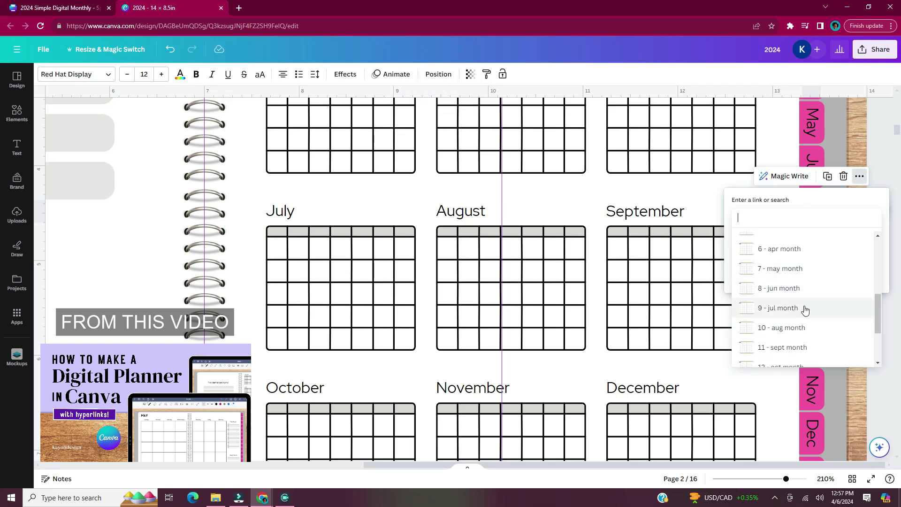
click(805, 310)
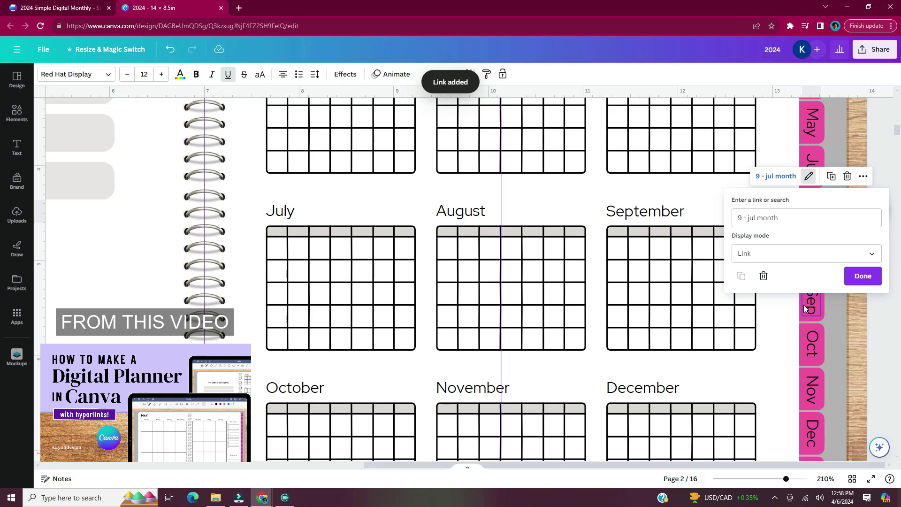
click(228, 75)
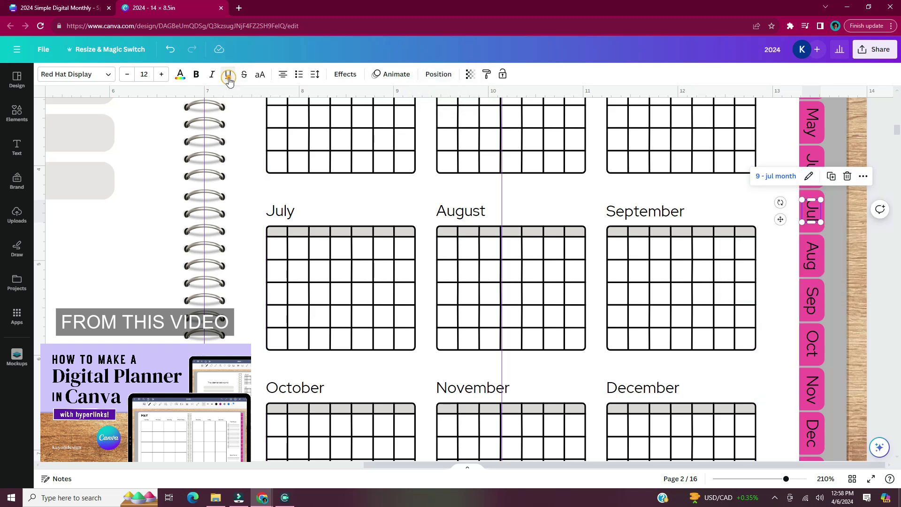
Link the pink shape of the Aug tab to page "10 - aug month"
right_click(818, 273)
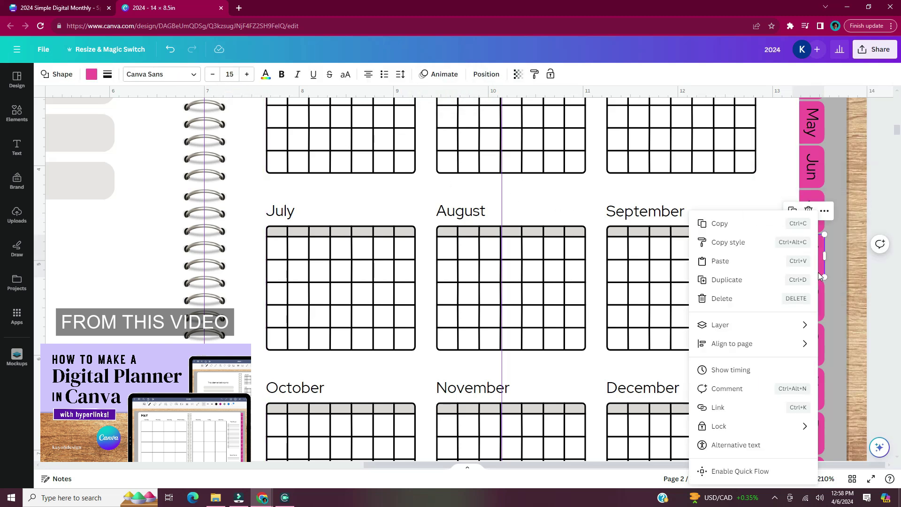
click(746, 410)
scroll(743, 399, down, 3)
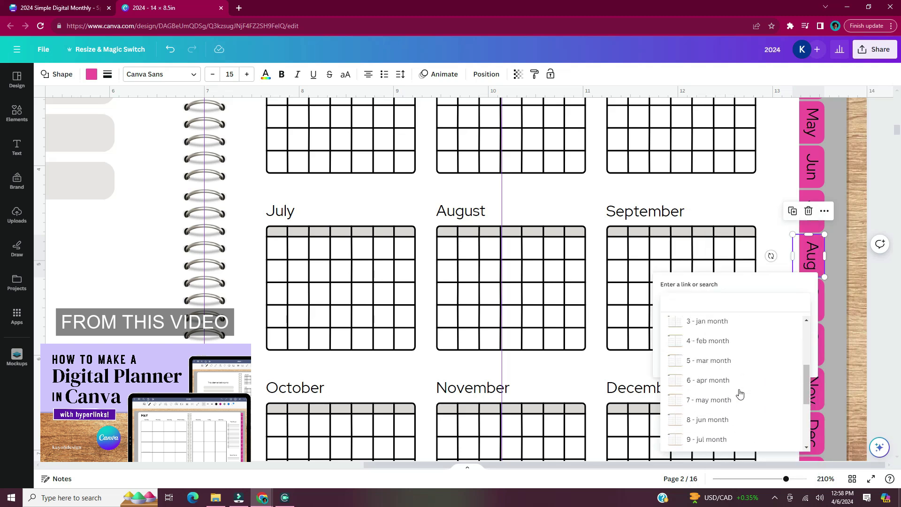
scroll(740, 393, down, 2)
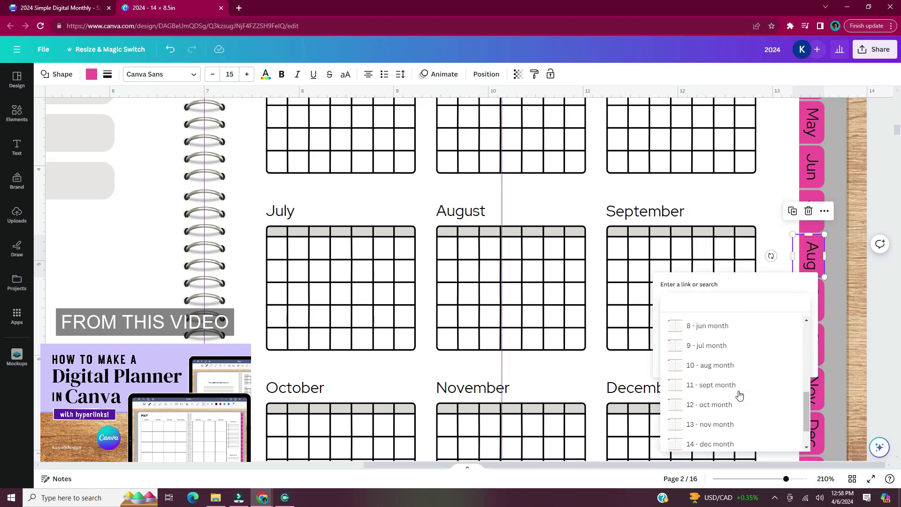
click(737, 370)
click(860, 311)
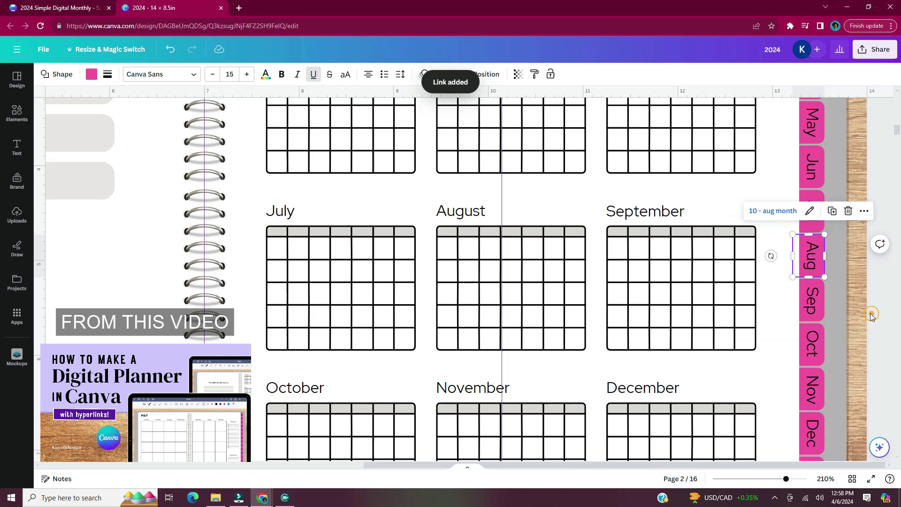
Link the "Aug" text on its tab to page "10 - aug month" and remove the text's underline
click(810, 264)
right_click(811, 264)
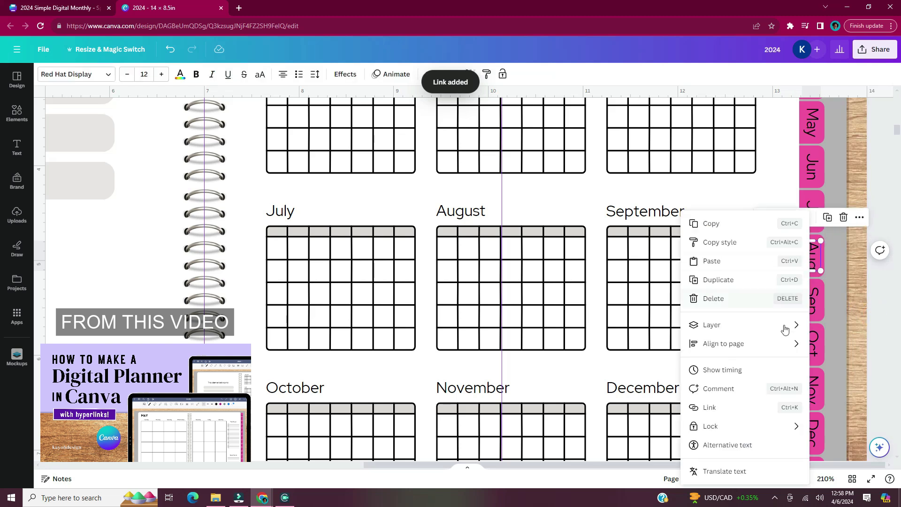
click(735, 407)
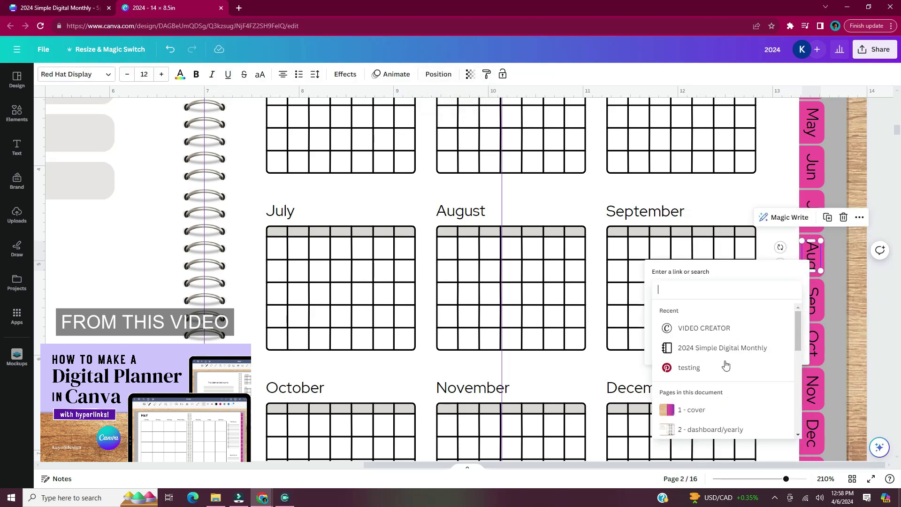
scroll(759, 381, down, 4)
scroll(759, 381, down, 3)
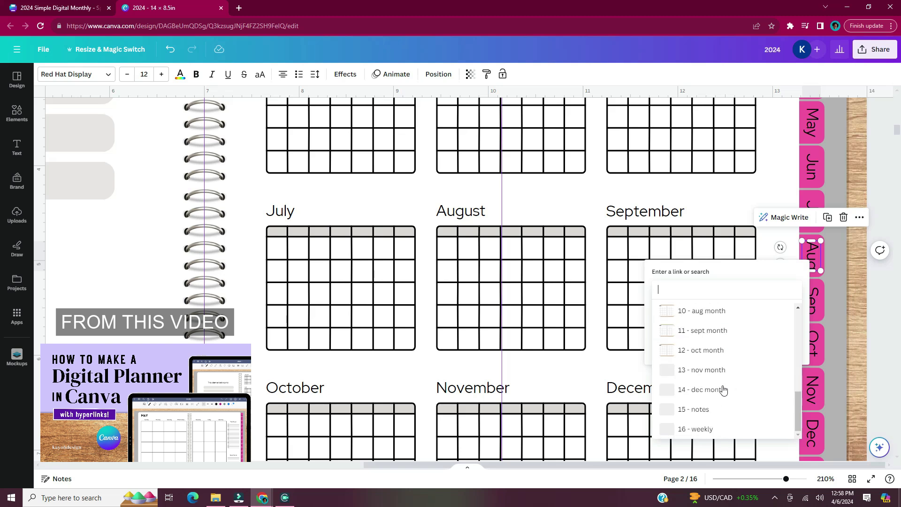
click(718, 313)
click(863, 317)
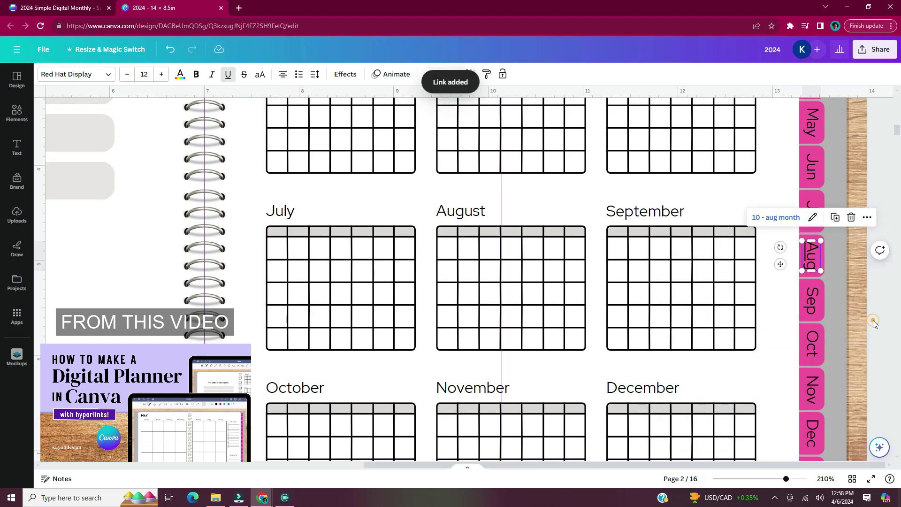
click(227, 74)
Link both the pink shape and the "Sep" text of the Sep tab to page "11 - sept month"
scroll(793, 274, down, 3)
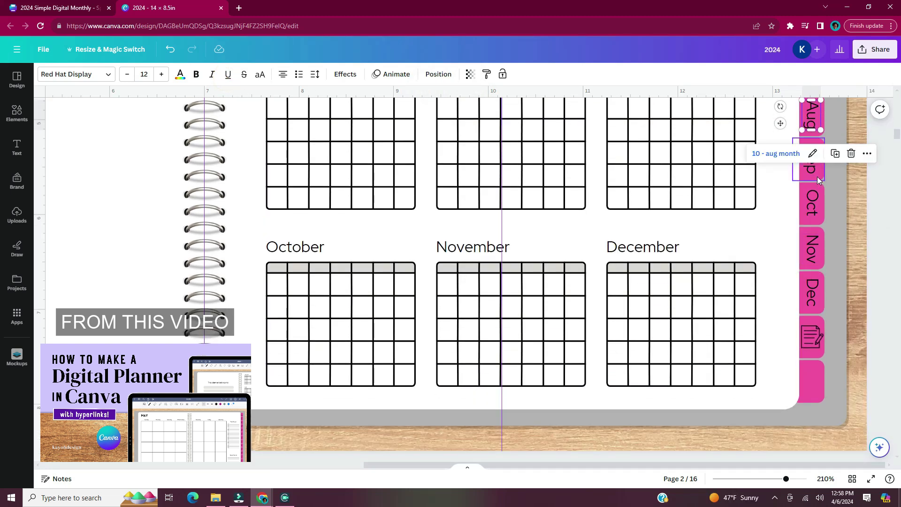
click(817, 177)
key(ctrl+k)
scroll(743, 284, down, 1)
click(744, 284)
right_click(816, 162)
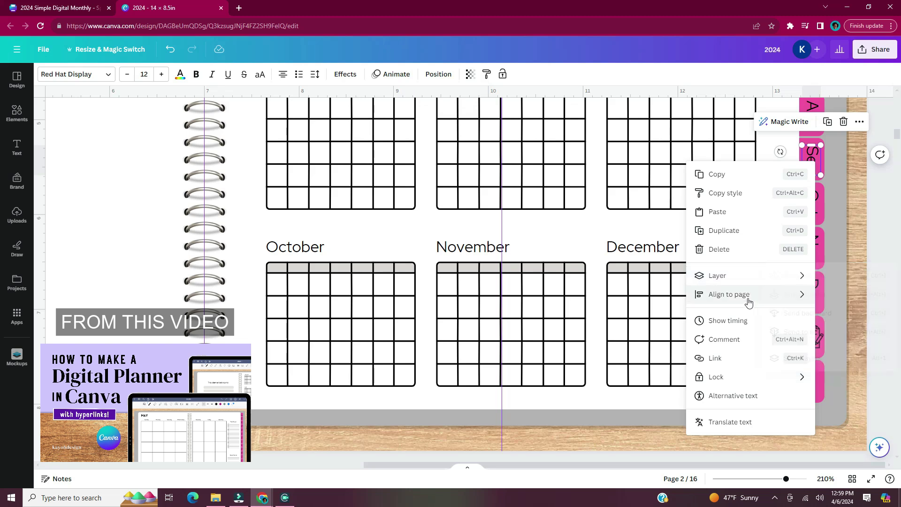
key(ctrl+k)
scroll(749, 282, down, 5)
click(749, 277)
Link both the pink shape and the "Oct" text of the Oct tab to page "12 - oct month"
right_click(812, 201)
key(ctrl+k)
scroll(776, 336, down, 5)
click(751, 336)
right_click(811, 197)
click(748, 401)
click(860, 264)
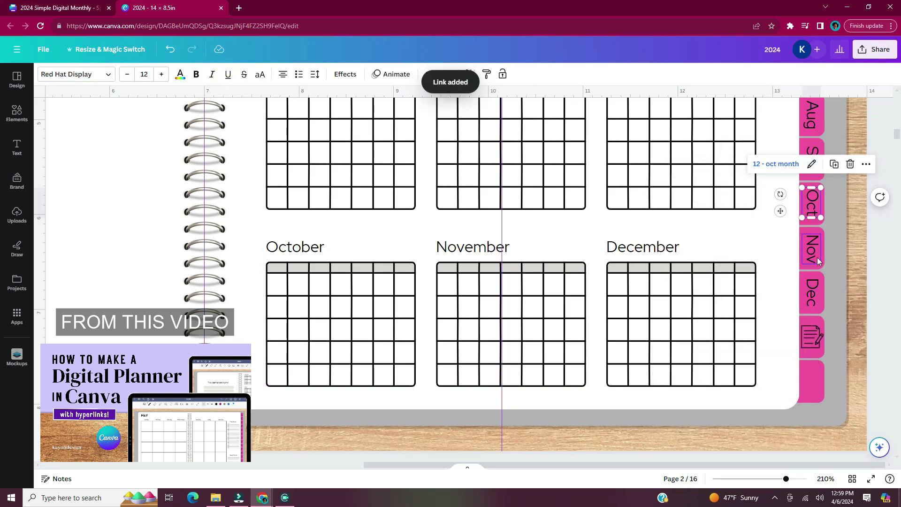
Link both the pink shape and the "Nov" text of the Nov tab to page "13 - nov month"
click(818, 261)
key(ctrl+k)
scroll(726, 402, down, 5)
click(728, 399)
right_click(812, 246)
click(725, 401)
Link both the pink shape and the "Dec" text of the Dec tab to page "14 - dec month"
click(808, 292)
right_click(808, 292)
click(746, 408)
scroll(748, 446, down, 5)
click(748, 479)
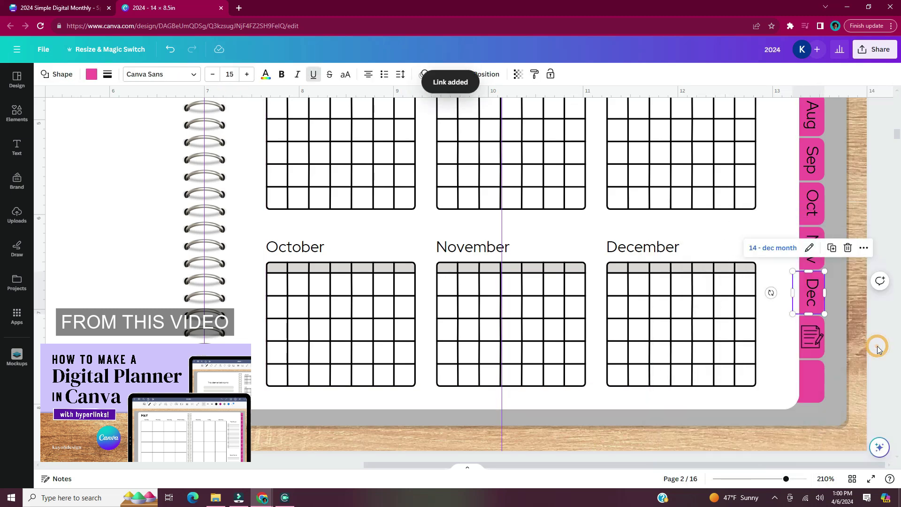
right_click(812, 292)
click(732, 407)
scroll(728, 422, down, 5)
click(728, 429)
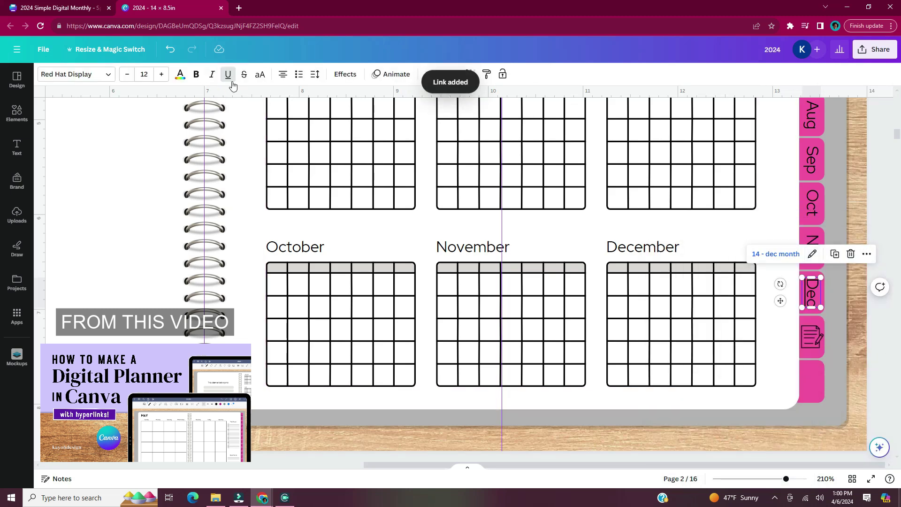
Link the pink shape and the notepad icon of the tab below Dec to page "15 - notes"
click(817, 344)
key(ctrl+k)
scroll(756, 410, down, 5)
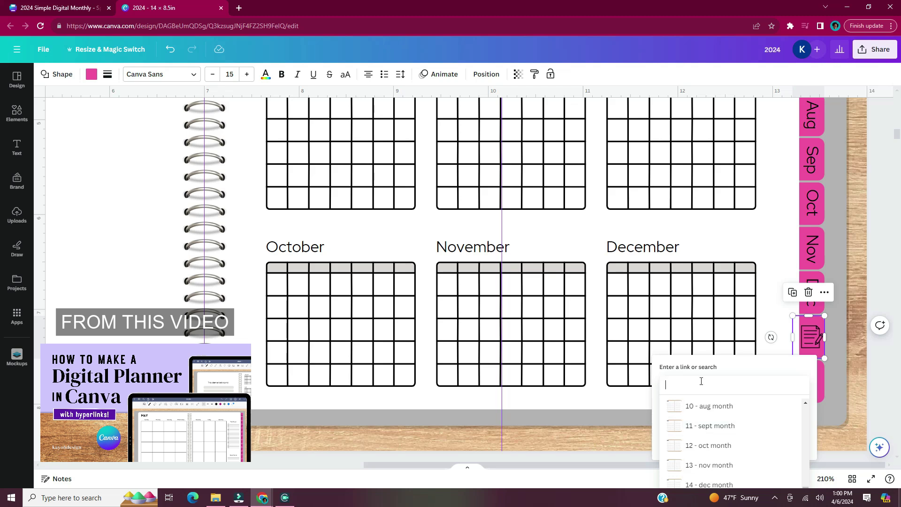
scroll(701, 403, down, 3)
click(708, 422)
click(812, 335)
key(ctrl+k)
right_click(811, 336)
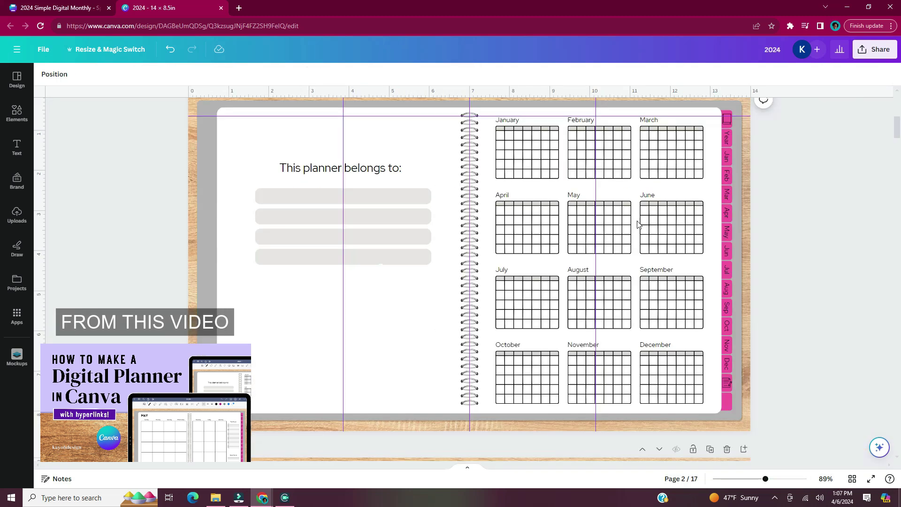
Unlock the group of twelve month calendars on the dashboard page and ungroup it into separate elements
scroll(638, 225, up, 4)
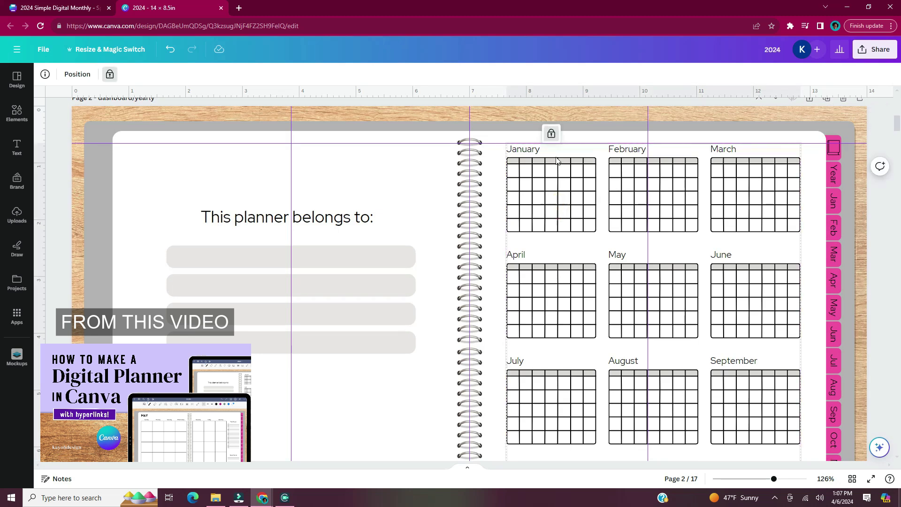
click(553, 134)
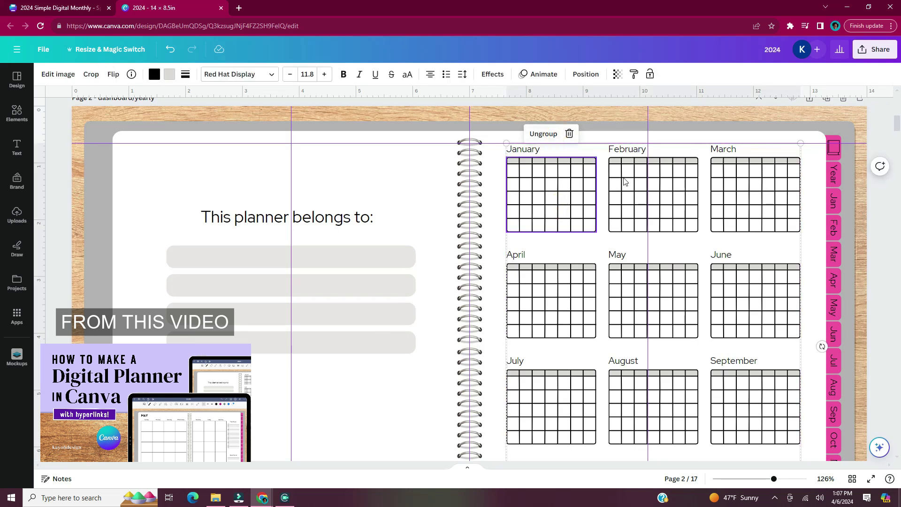
click(602, 100)
click(550, 188)
click(543, 134)
key(Escape)
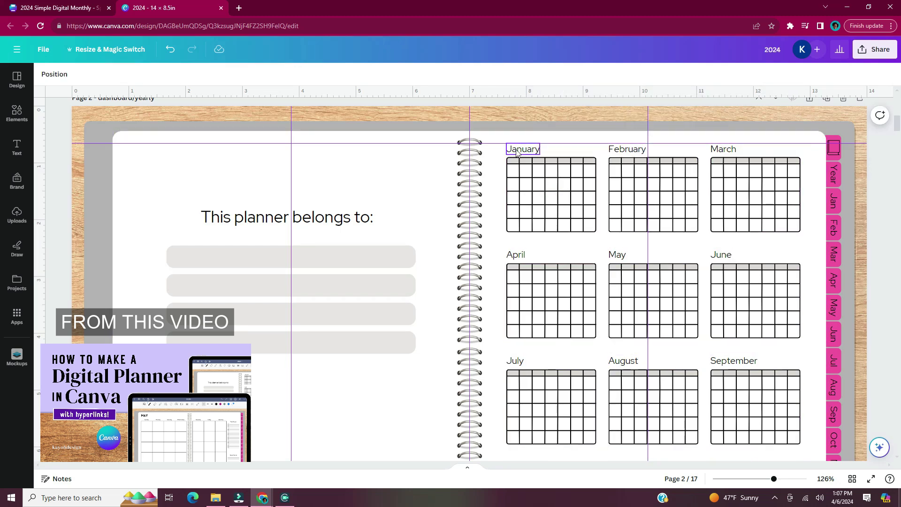
Link the "January" heading above its dashboard calendar to page "3 - jan month"
click(517, 151)
key(ctrl+k)
text(3 - jan month)
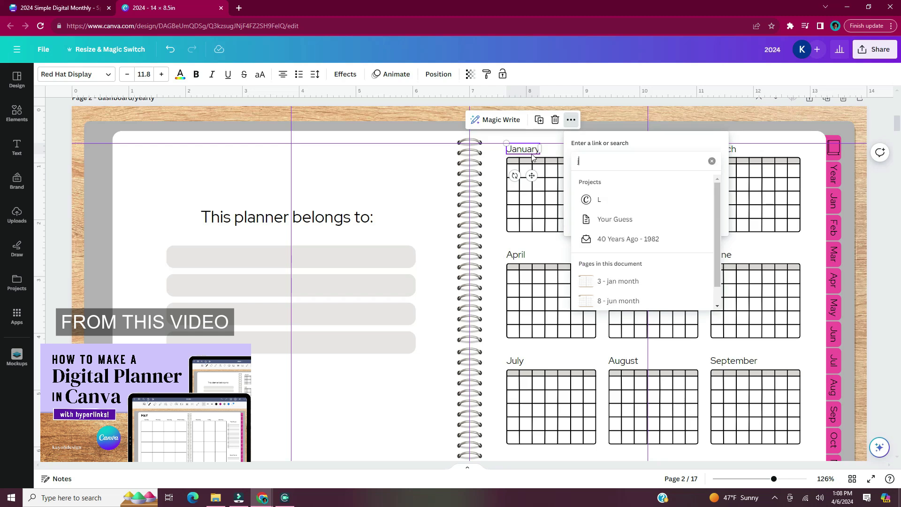
click(610, 277)
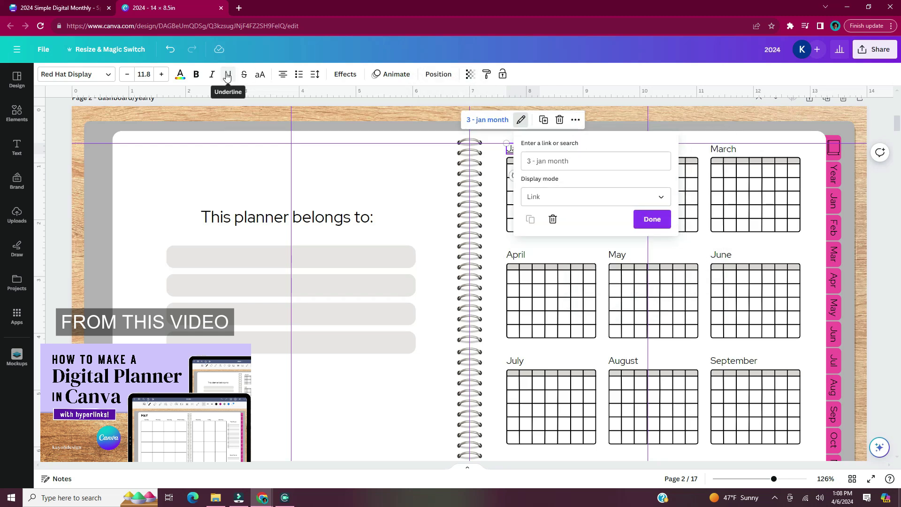
click(652, 220)
Link the "February" calendar heading to page "4 - feb month" and the "March" heading to page "5 - mar month"
click(625, 149)
right_click(633, 148)
click(657, 344)
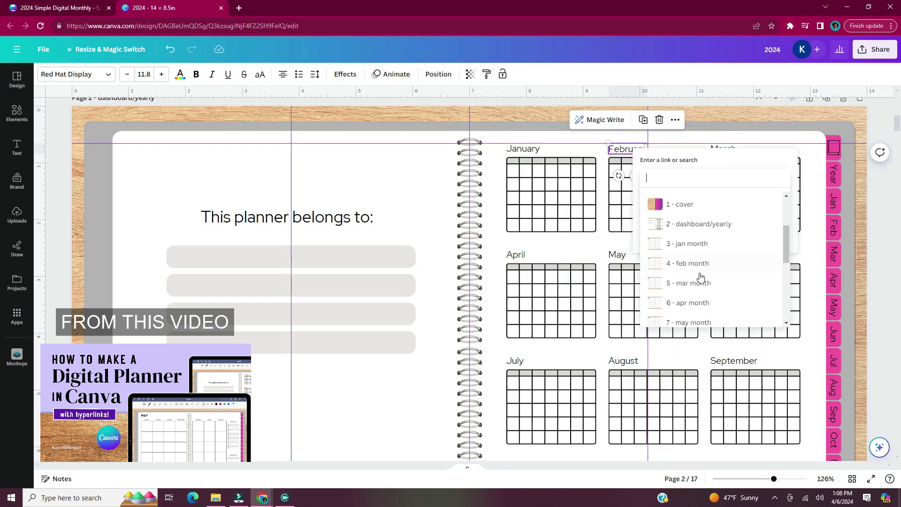
click(700, 275)
click(722, 148)
key(ctrl+k)
text(5)
click(794, 232)
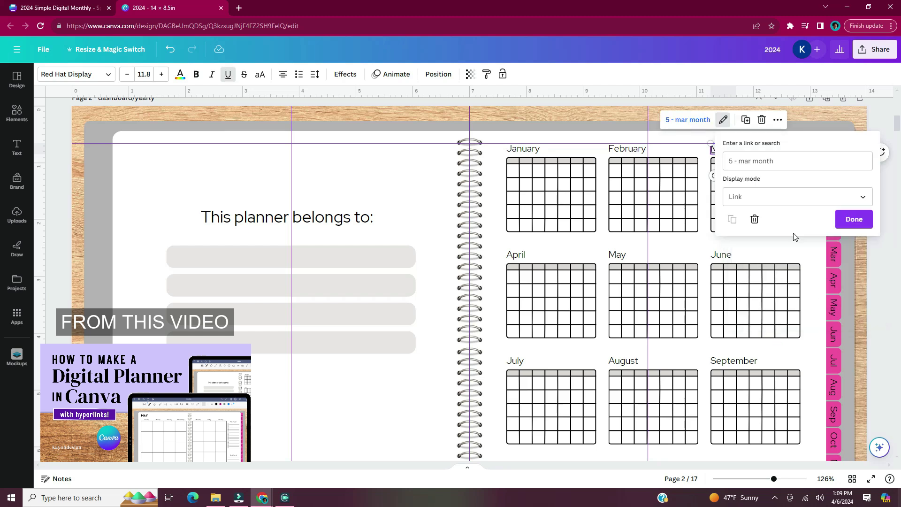
Link the "April" calendar heading to page "6 - apr month" and the "May" heading to page "7 - may month"
click(515, 254)
right_click(516, 255)
click(624, 345)
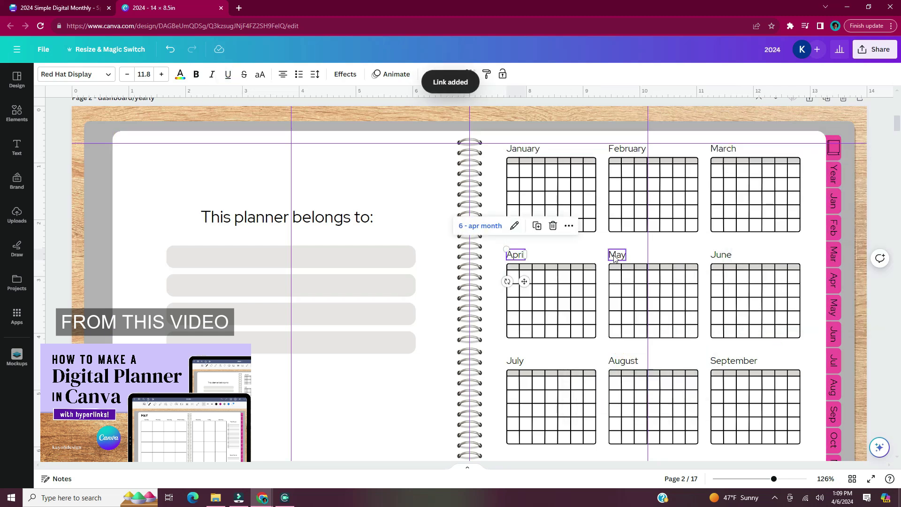
click(616, 254)
key(ctrl+k)
scroll(720, 362, down, 3)
click(720, 368)
Link the "June" calendar heading to page "8 - jun month" and the "July" heading to page "9 - jul month"
click(721, 255)
key(ctrl+k)
scroll(790, 329, down, 3)
click(790, 338)
scroll(610, 282, down, 3)
click(515, 220)
key(ctrl+k)
click(587, 328)
Link the "August" calendar heading to page "10 - aug month" and the "September" heading to page "11 - sept month"
click(628, 221)
key(ctrl+k)
click(713, 294)
click(733, 219)
key(ctrl+k)
click(798, 358)
Link the "October" calendar heading to page "12 - oct month" and the "November" heading to page "13 - nov month"
scroll(634, 422, down, 5)
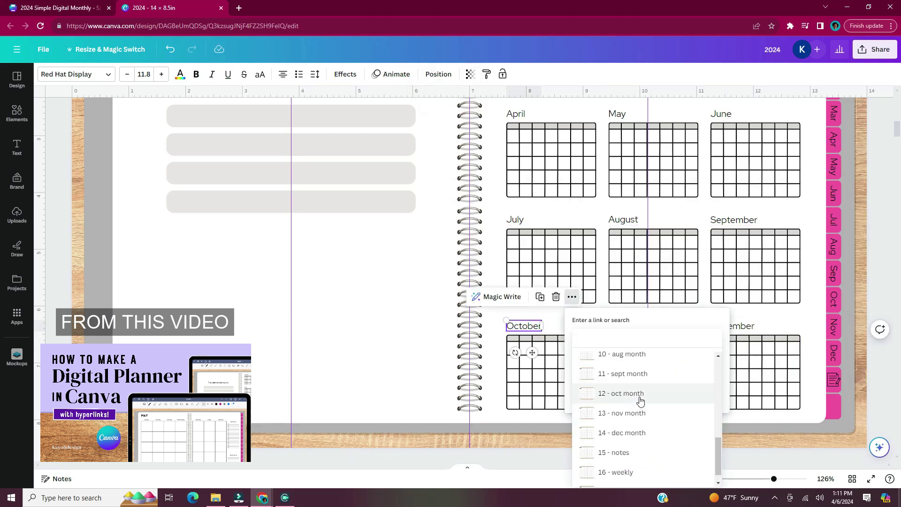
click(639, 401)
click(630, 326)
key(ctrl+k)
scroll(784, 382, down, 5)
click(728, 460)
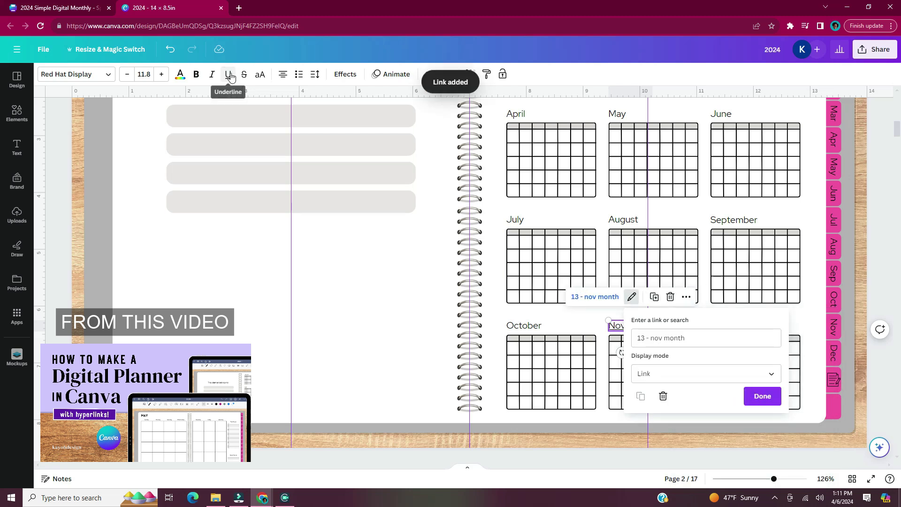
Link the "December" heading above its dashboard calendar to page "14 - dec month"
click(730, 326)
key(ctrl+k)
scroll(829, 420, down, 3)
scroll(829, 420, down, 5)
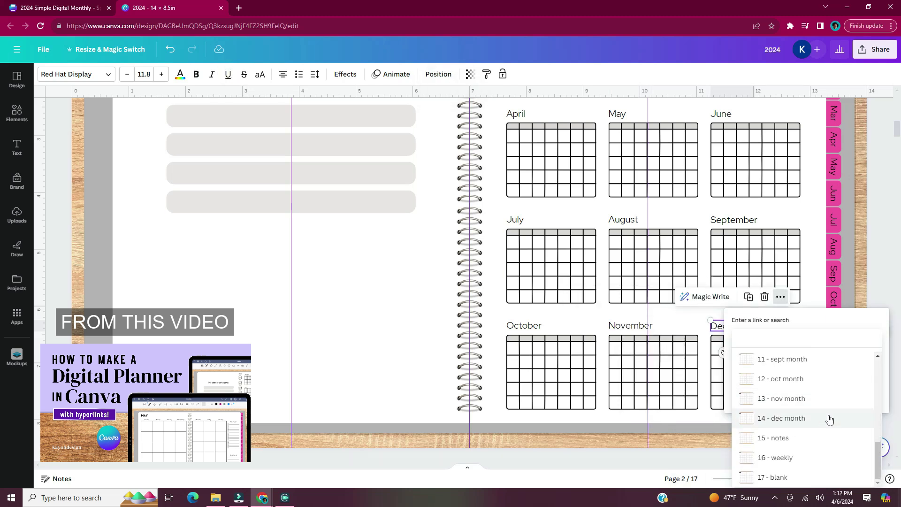
click(806, 417)
click(854, 407)
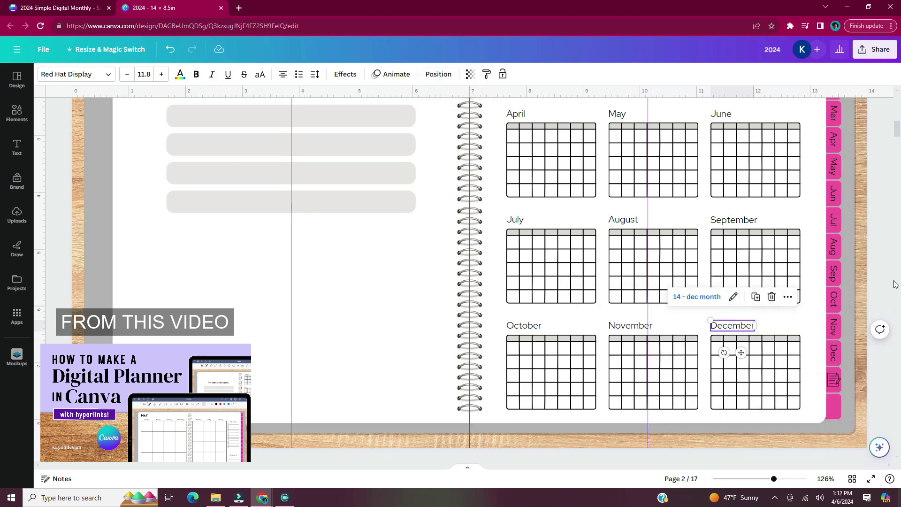